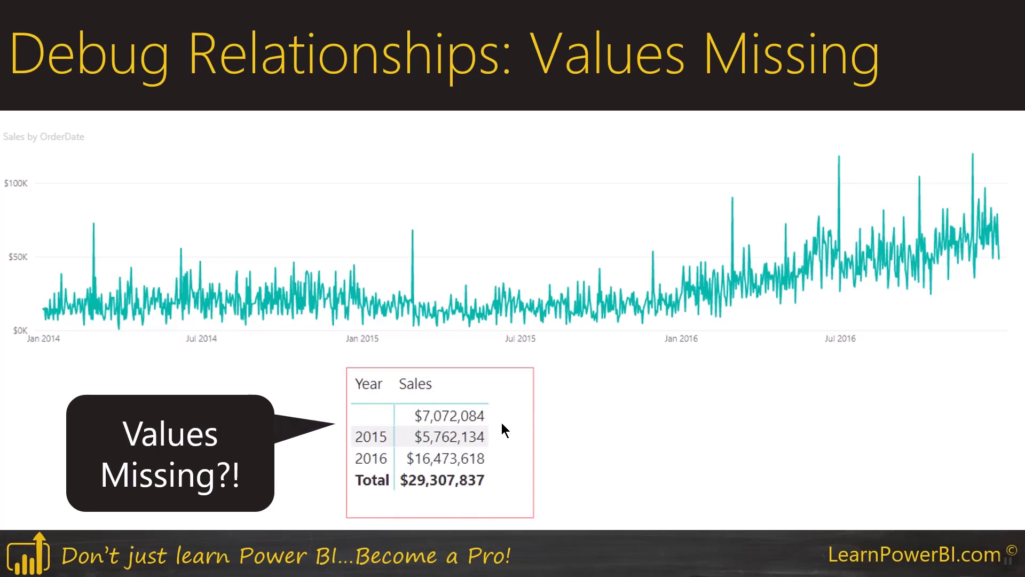
Step: Leave the slide show and bring the Power BI Desktop report page into view
key("ctrl+p")
left_click_drag(348, 400, 344, 425)
left_click_drag(369, 413, 266, 396)
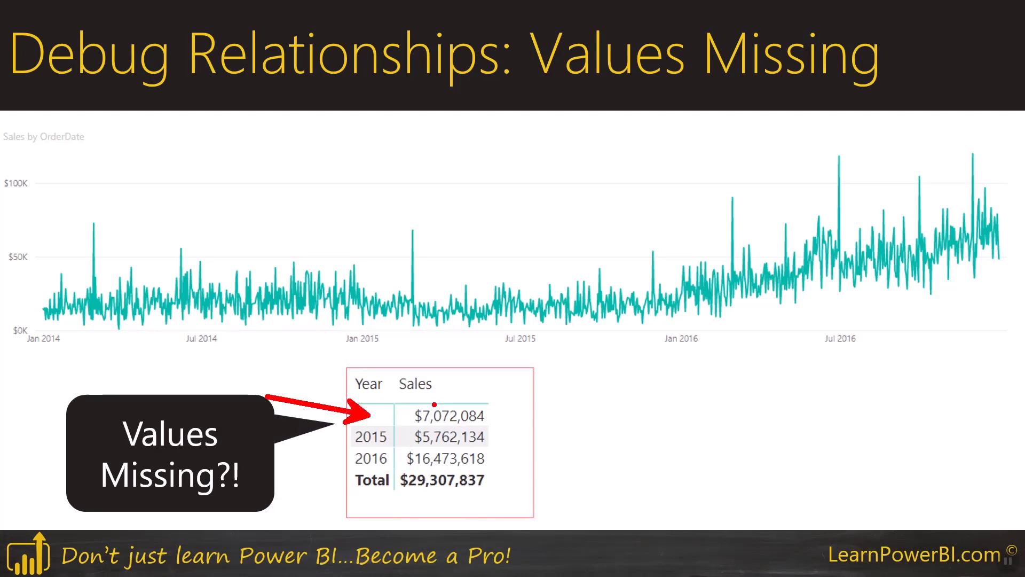
key("Escape")
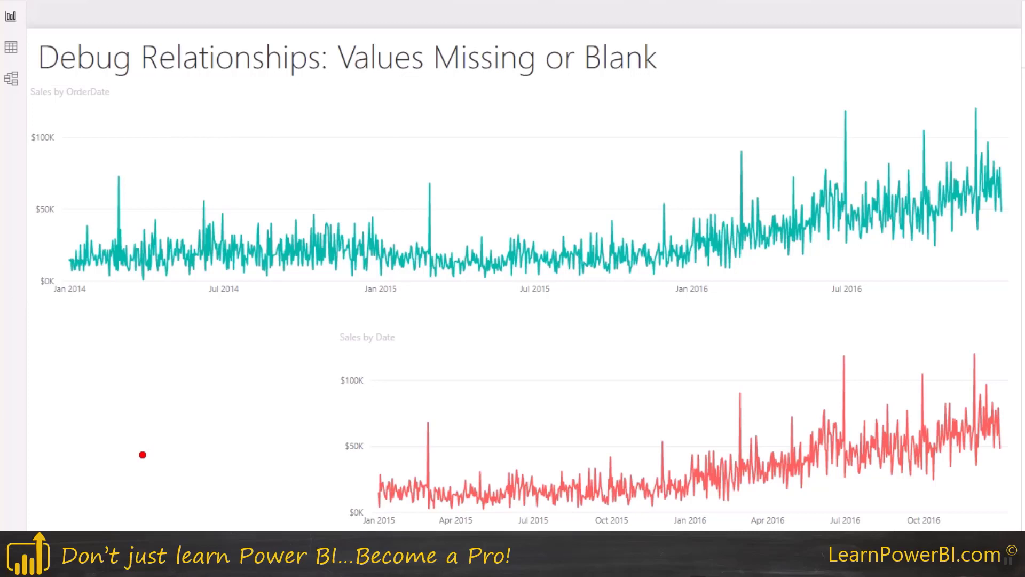
Step: Go to the Sales-by-OrderDate and Sales-by-Year tables page and sort the Year table ascending
left_click_drag(290, 427, 193, 427)
key("Escape")
left_click(529, 558)
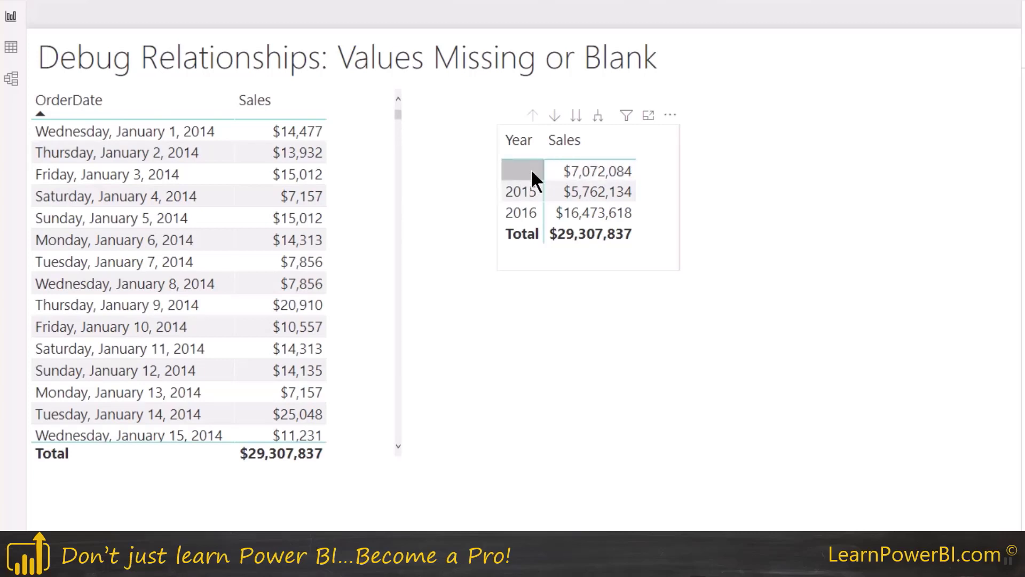
left_click(518, 140)
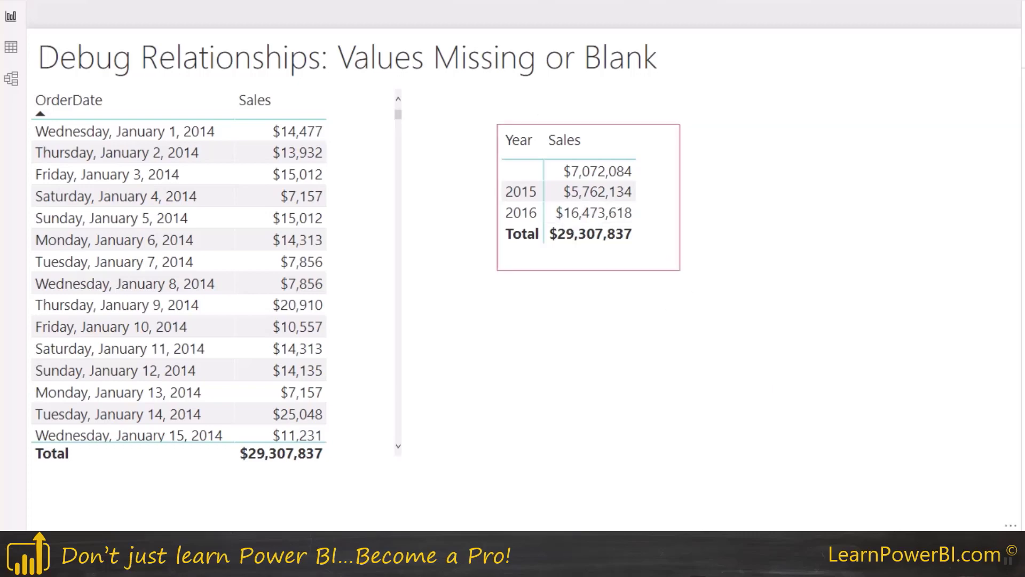
Step: View model Layout 1, then sort the Sales table's OrderDate column oldest to newest
left_click(11, 79)
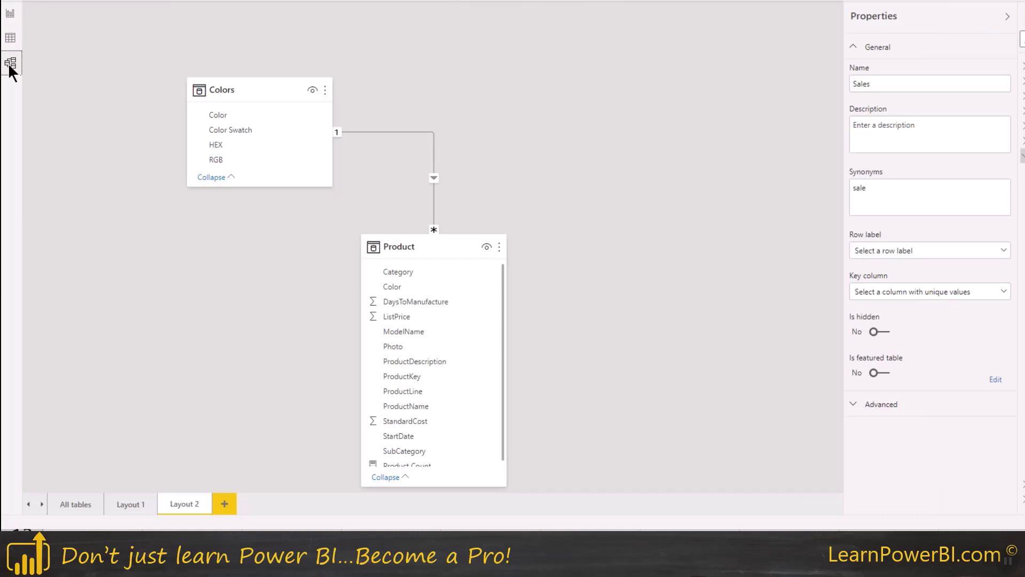
left_click(129, 503)
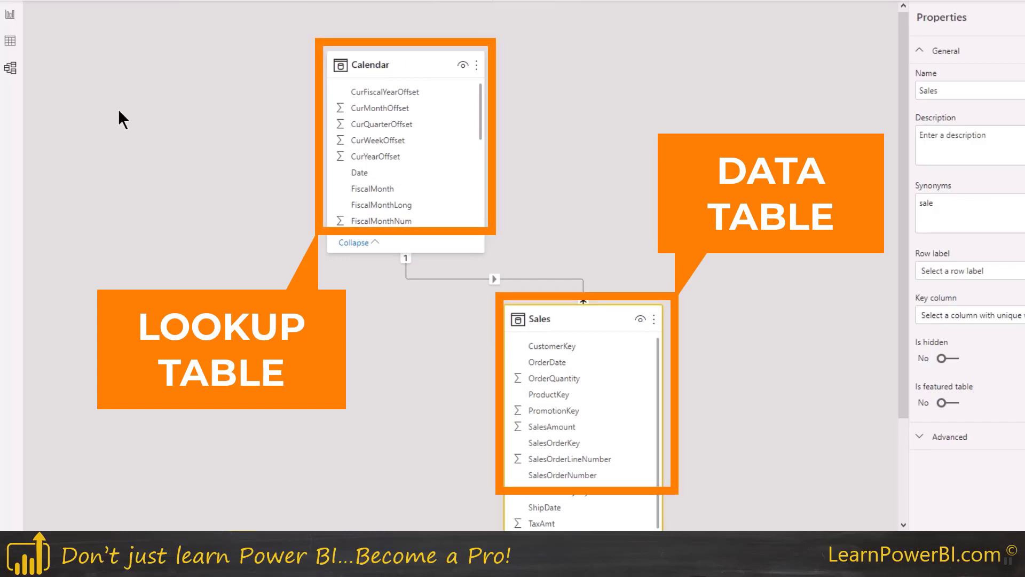
left_click(10, 41)
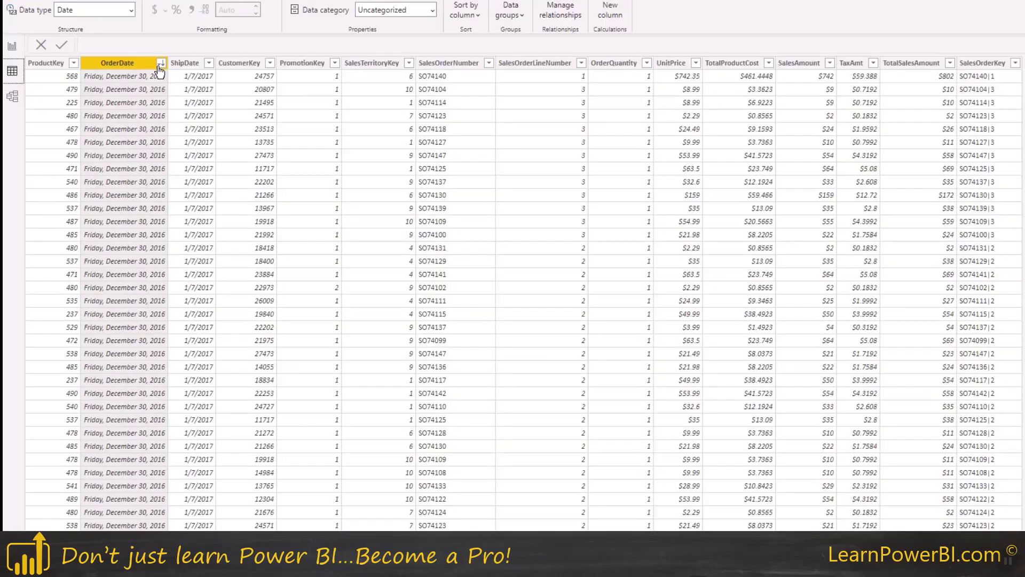
left_click(135, 109)
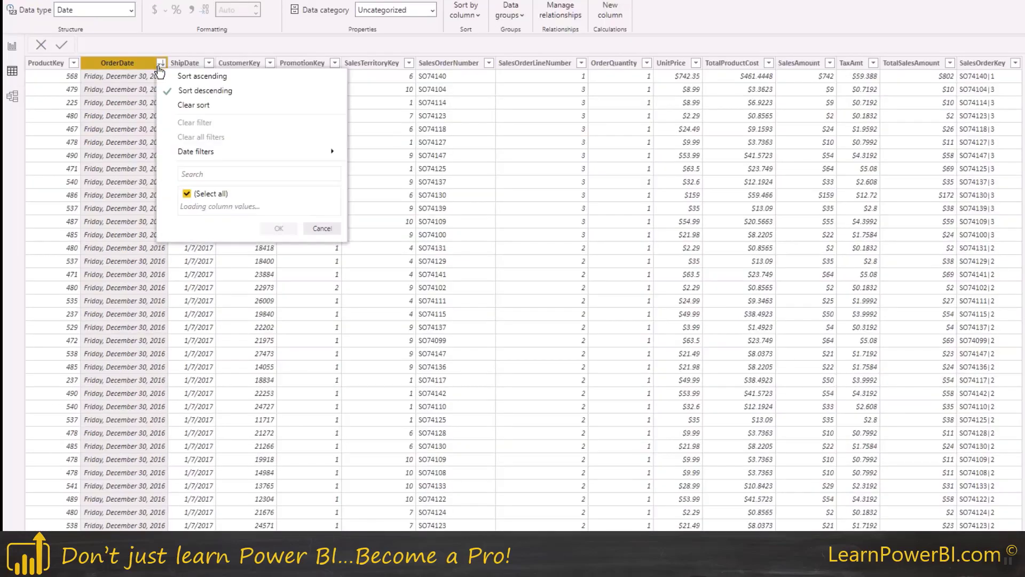
left_click(201, 78)
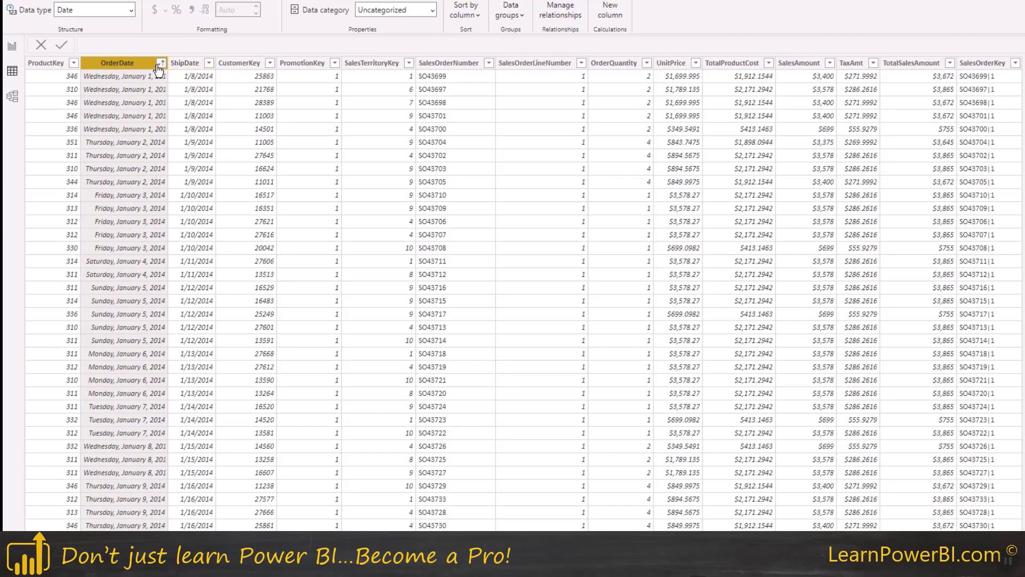
Step: Widen OrderDate, re-sort it newest first, and display the Calendar table's rows
left_click_drag(167, 70, 197, 72)
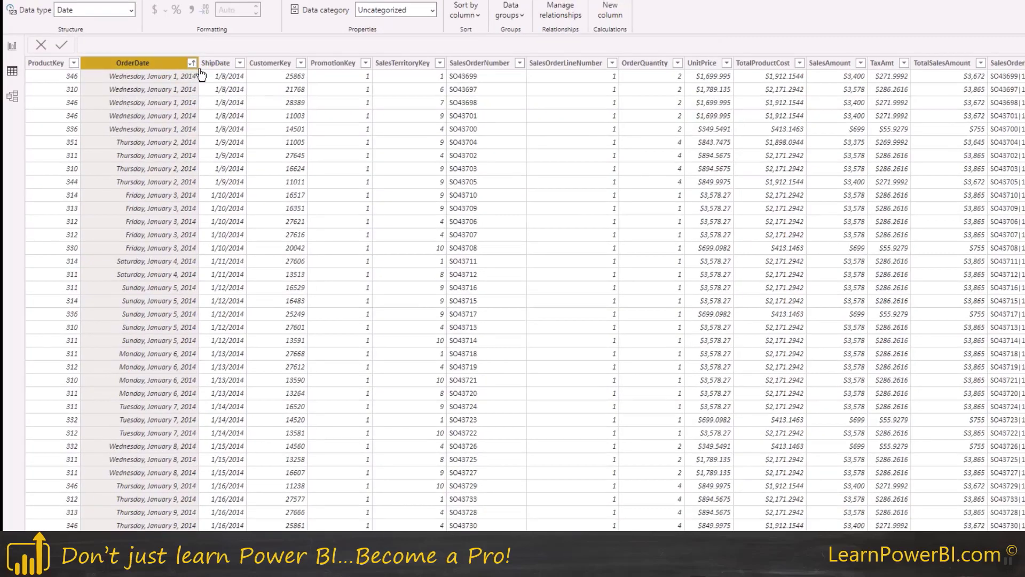
left_click(194, 64)
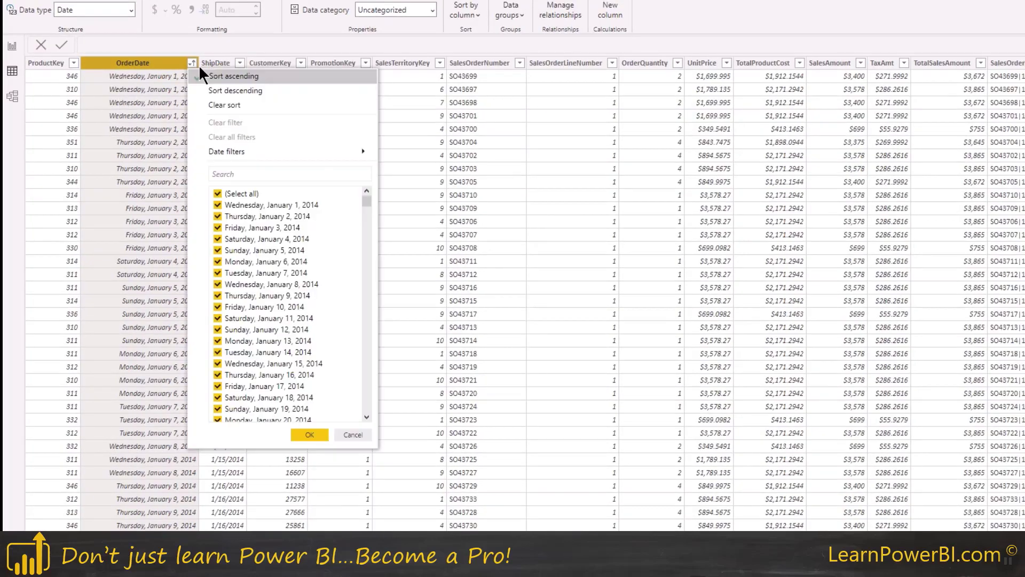
left_click(234, 91)
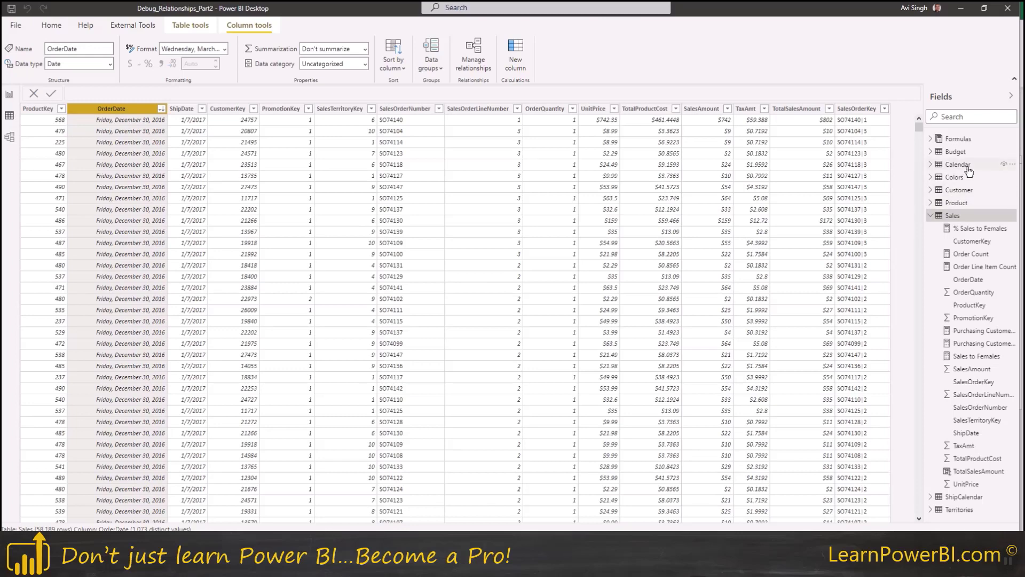
left_click(968, 168)
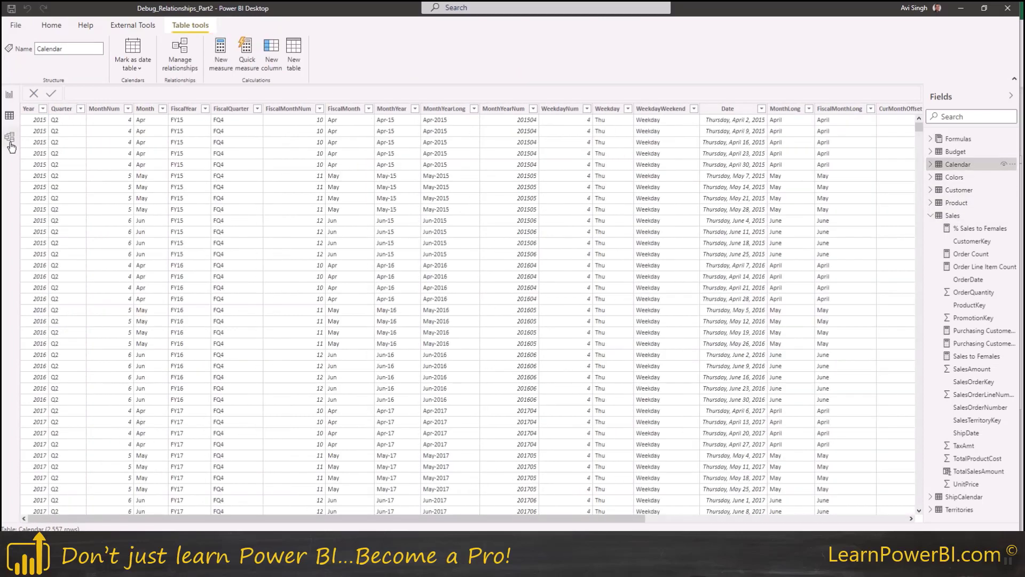
Step: Sort the Calendar table's Date column ascending so it begins on January 1, 2015
left_click(10, 143)
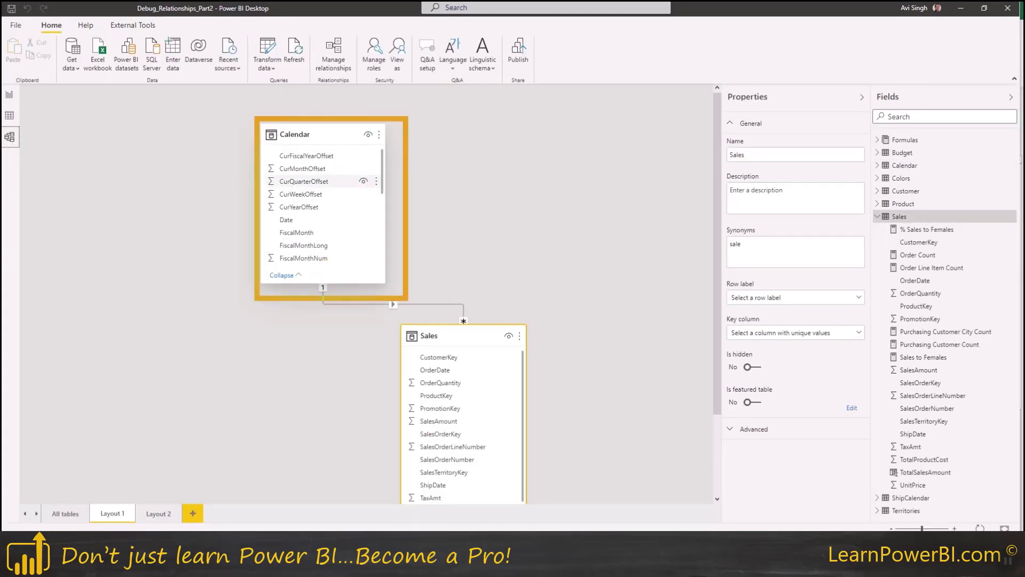
left_click(10, 116)
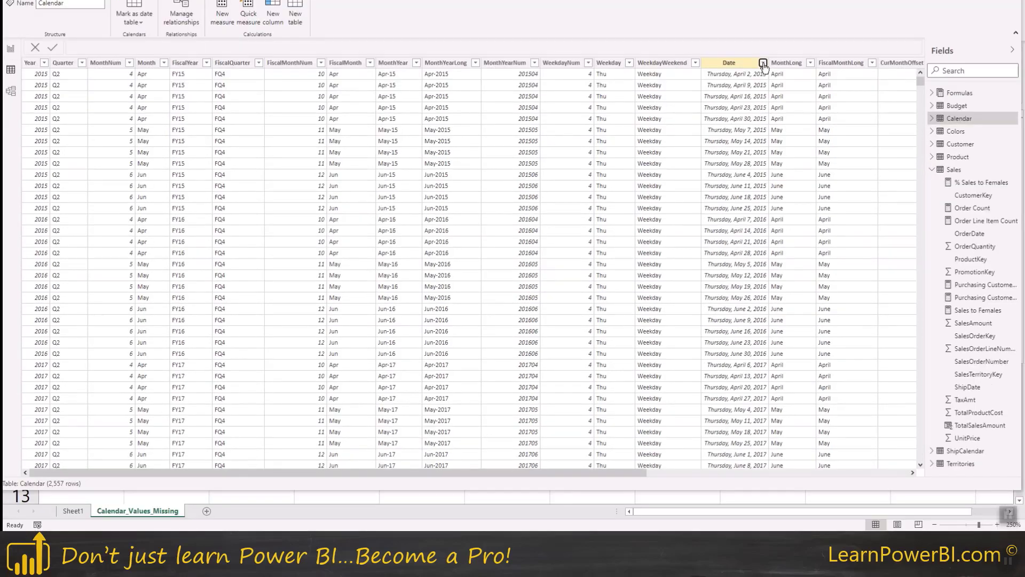
left_click(760, 63)
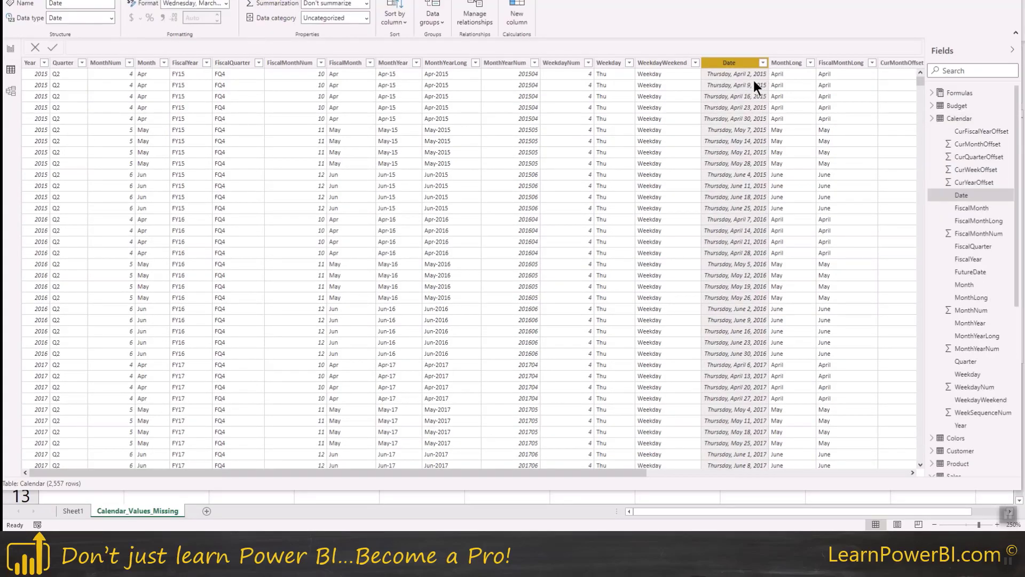
left_click(763, 63)
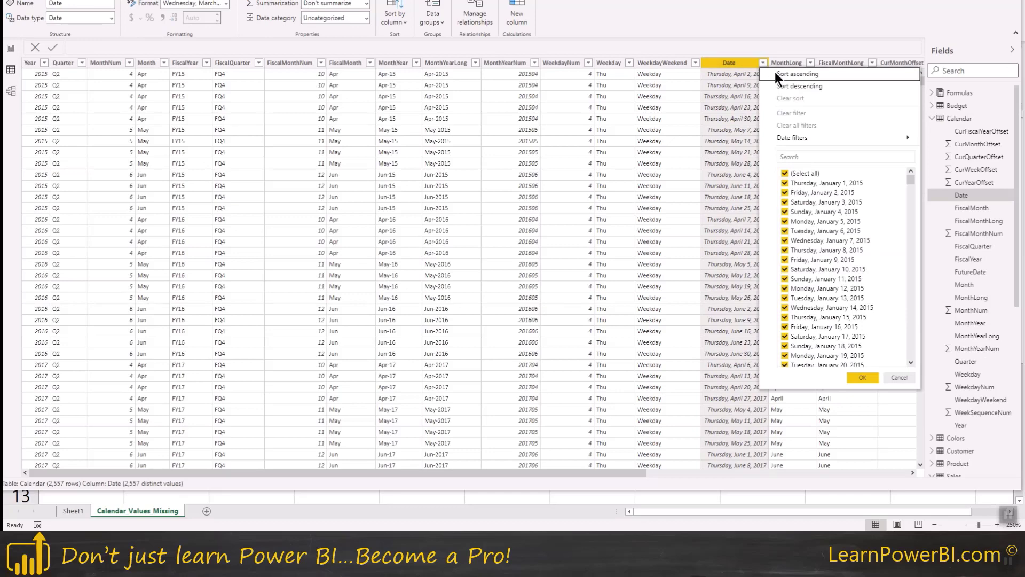
left_click(774, 71)
left_click(776, 72)
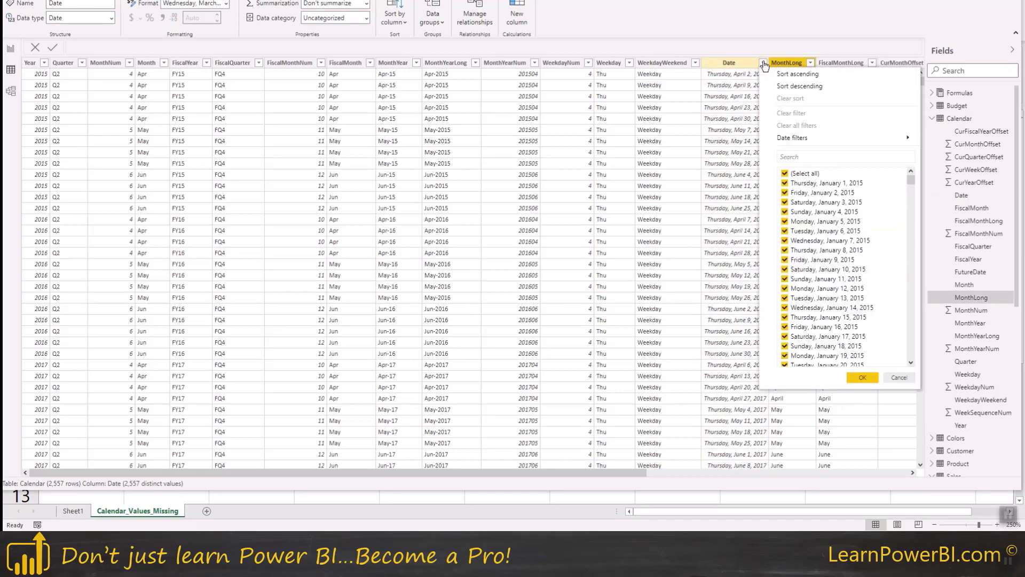
left_click(763, 63)
left_click(764, 63)
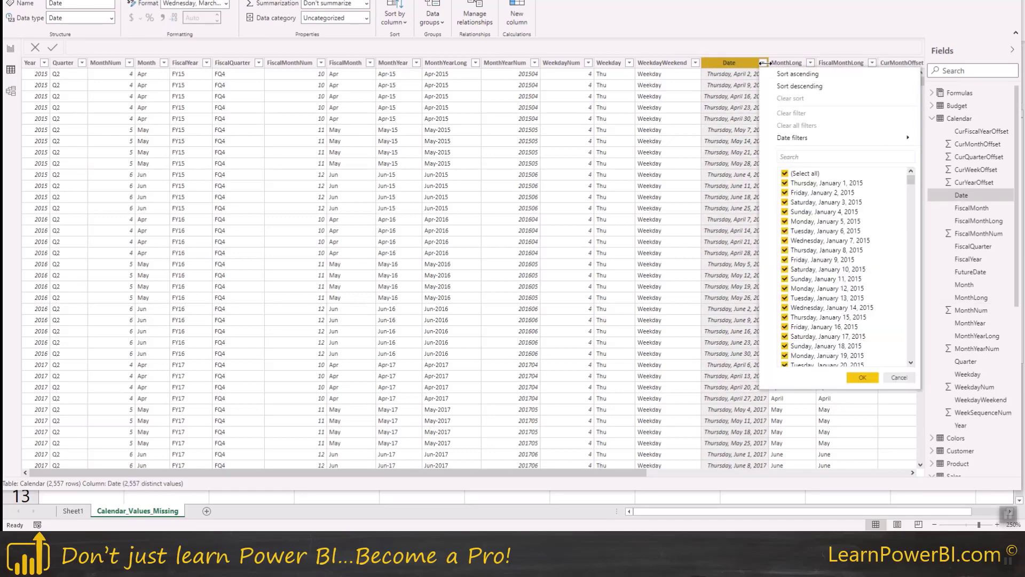
left_click(782, 76)
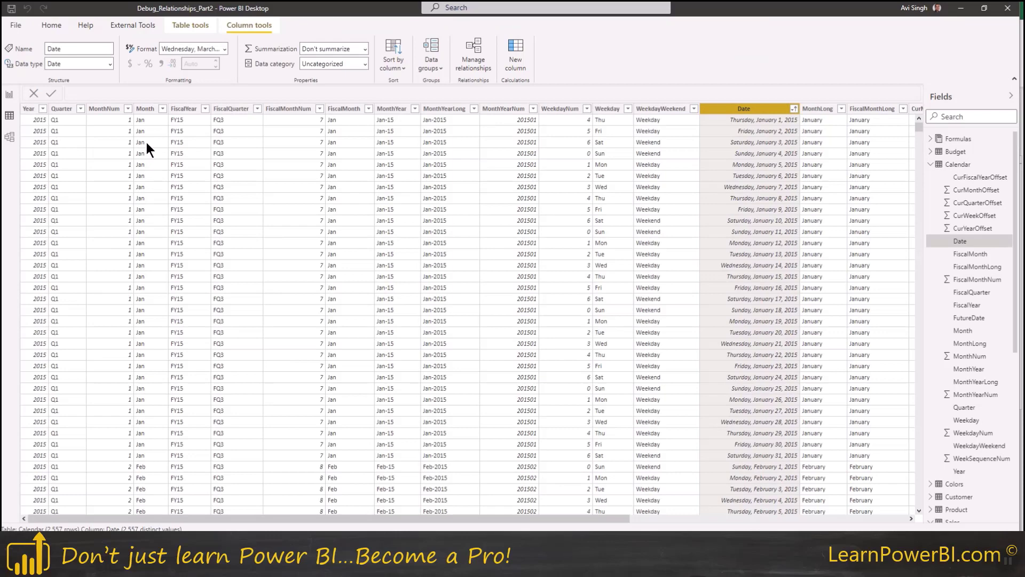
Step: In Power Query, change the Calendar query's StartDate step to 1/1/2014
left_click(58, 26)
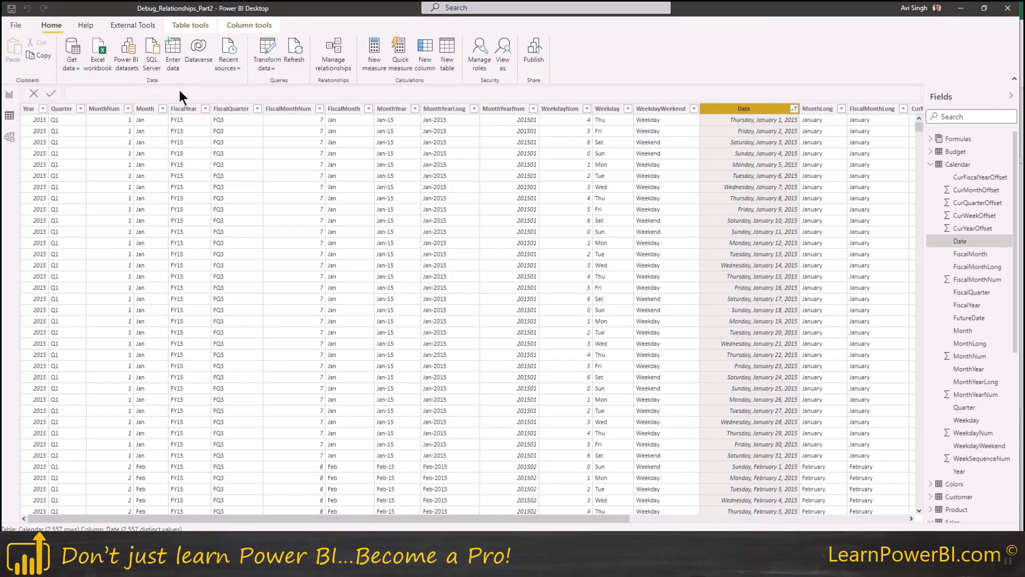
left_click(271, 47)
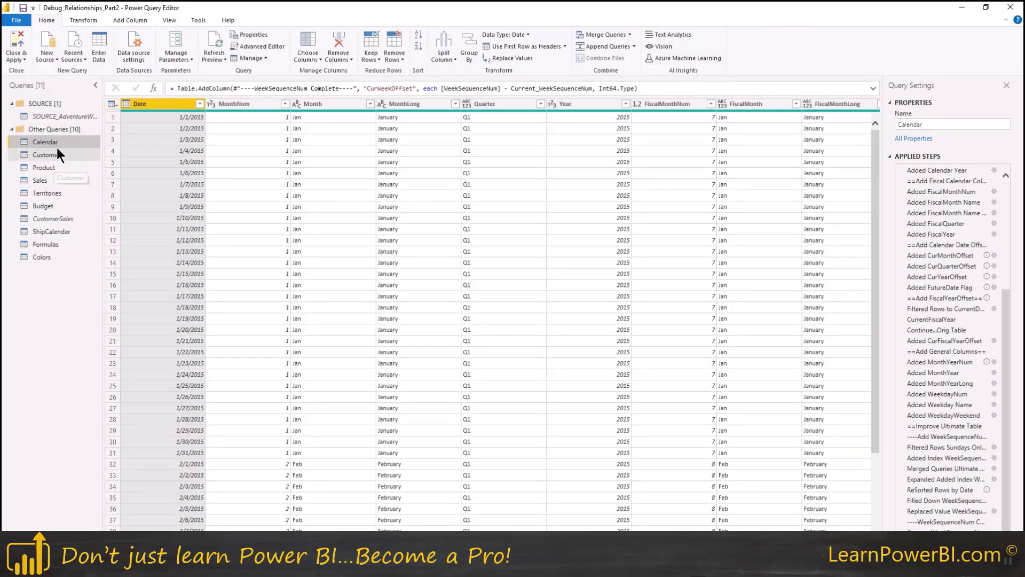
left_click(1007, 185)
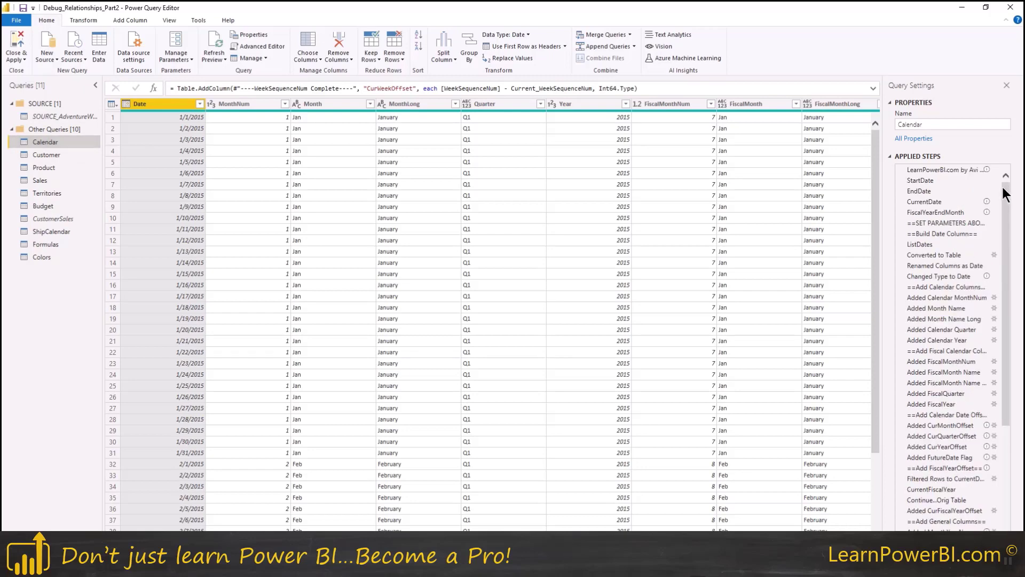
left_click(918, 181)
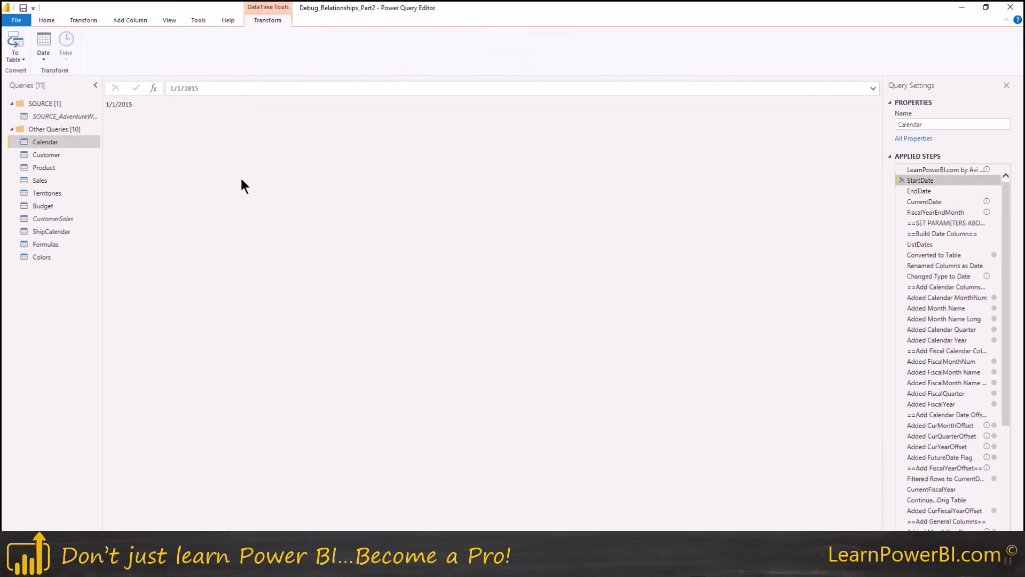
left_click(206, 88)
key("Return")
left_click(38, 24)
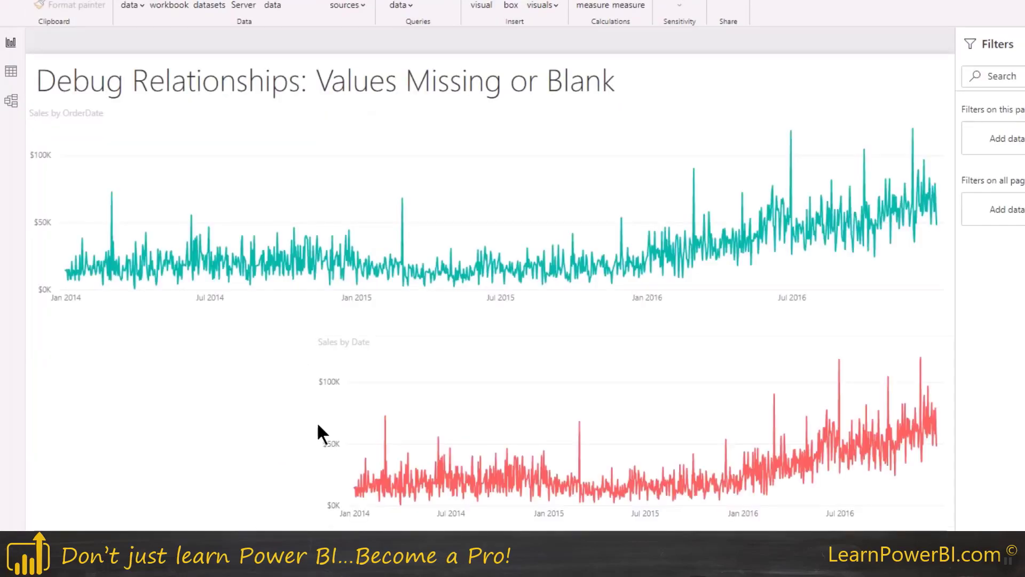
Step: Stretch the Sales by Date chart left to the page margin so it spans full width
left_click(317, 433)
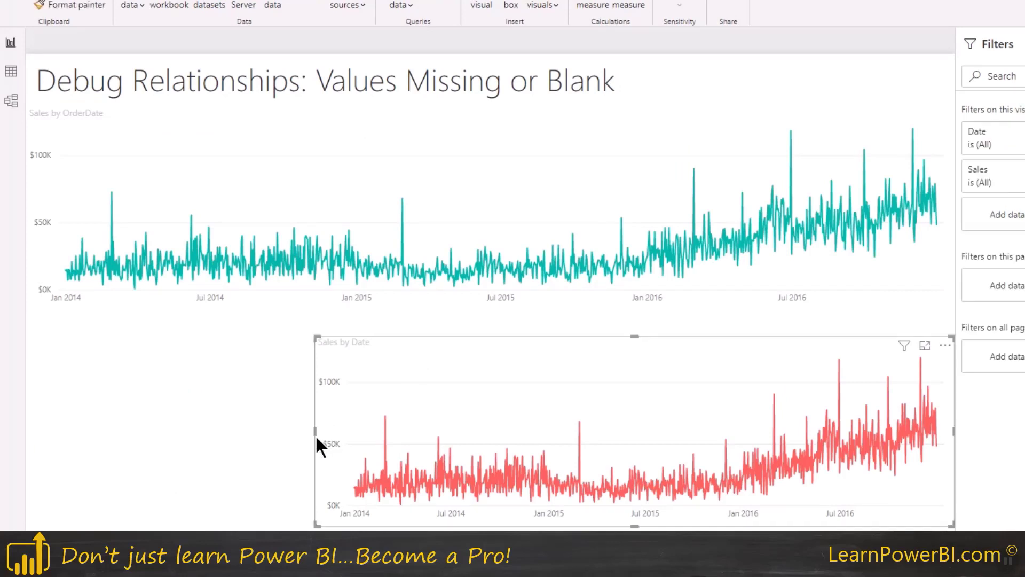
left_click_drag(315, 431, 27, 403)
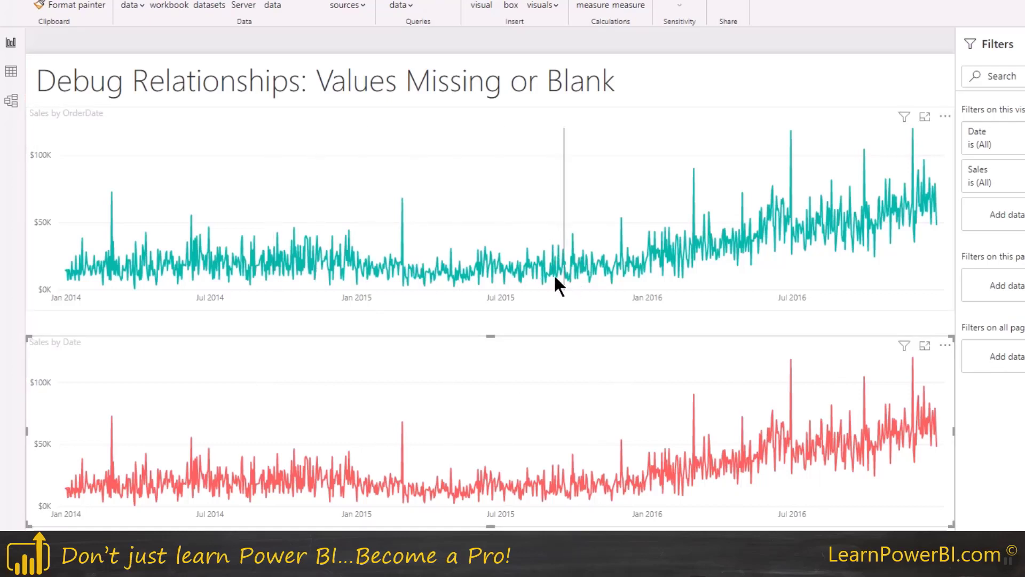
mouse_move(651, 370)
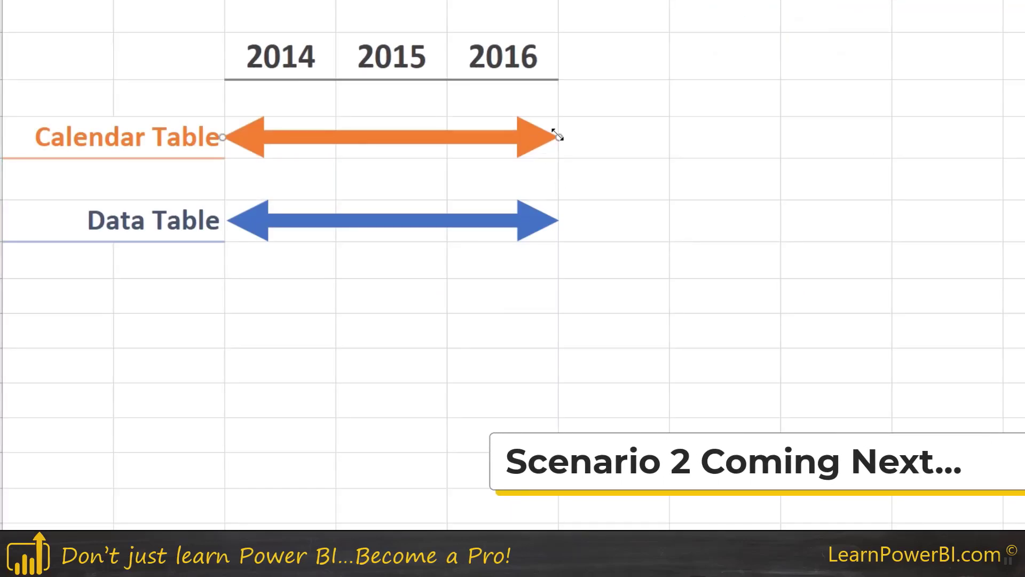
mouse_move(558, 136)
left_mouse_down()
mouse_move(884, 149)
mouse_move(559, 154)
mouse_move(618, 138)
mouse_move(666, 140)
mouse_move(544, 143)
mouse_move(787, 154)
mouse_move(558, 147)
left_mouse_up()
left_click(602, 141)
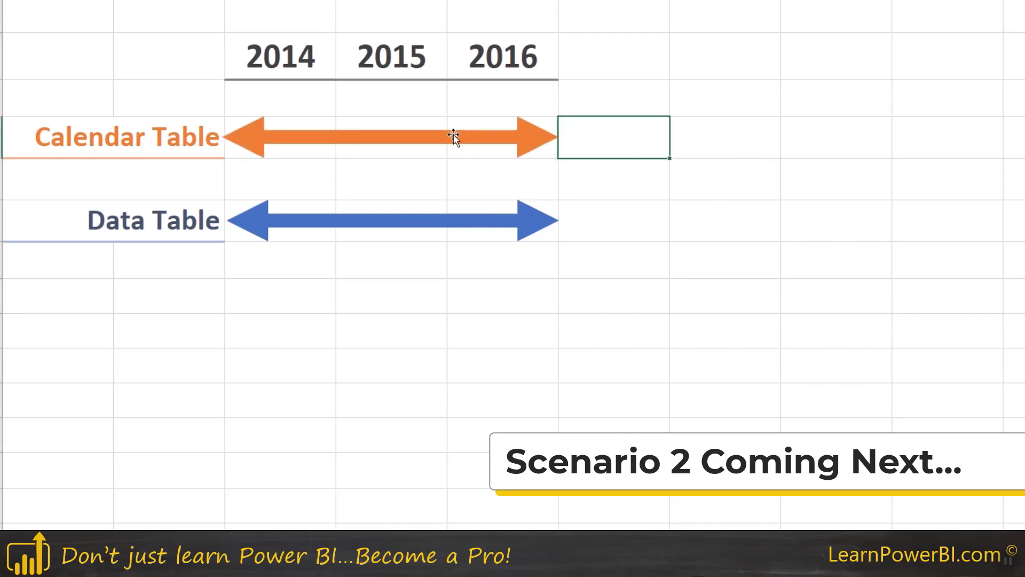
left_click(610, 187)
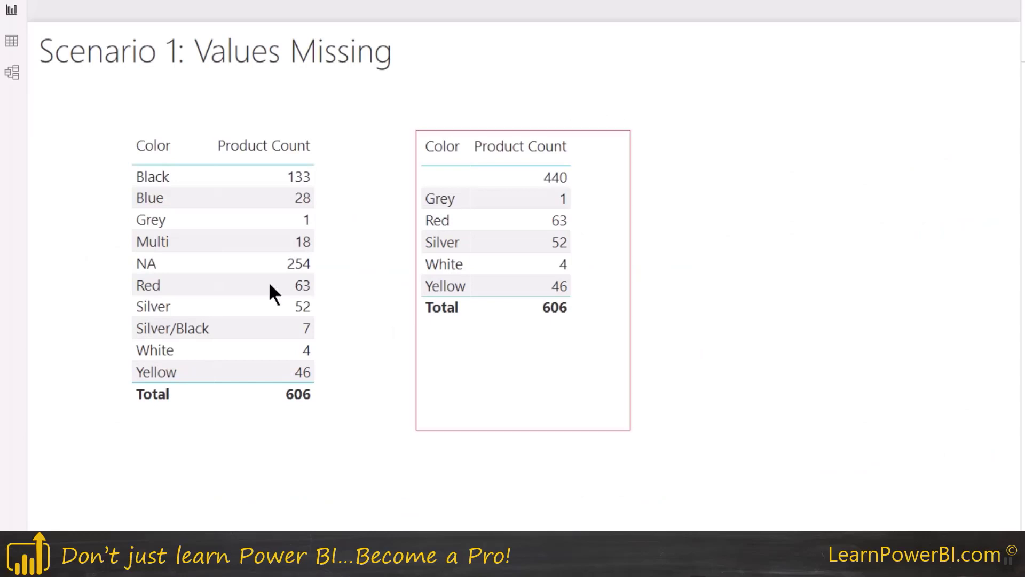
Step: In the model diagram, select the Product and Colors tables to inspect their one-to-many relationship
left_click(12, 72)
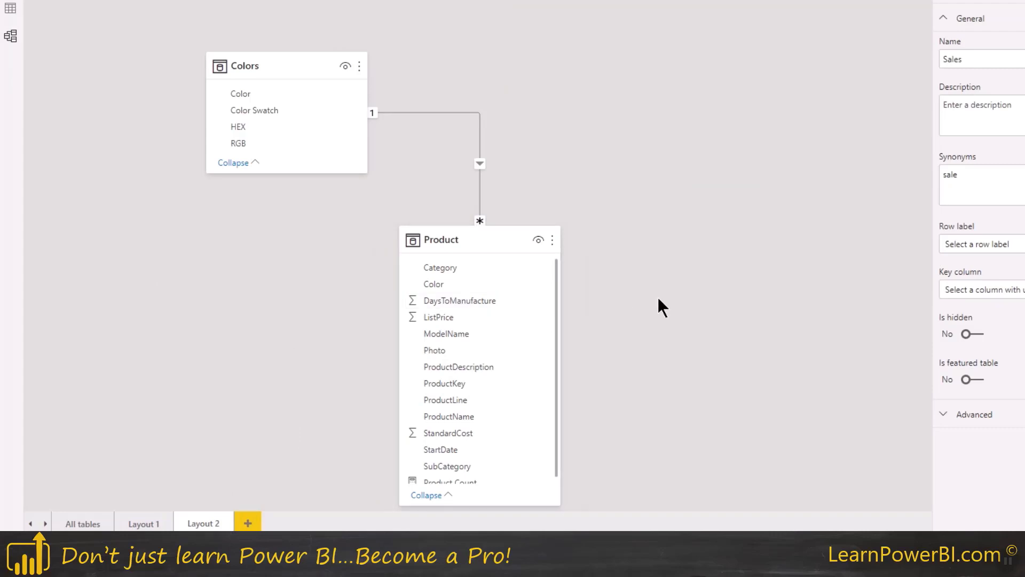
left_click(470, 244)
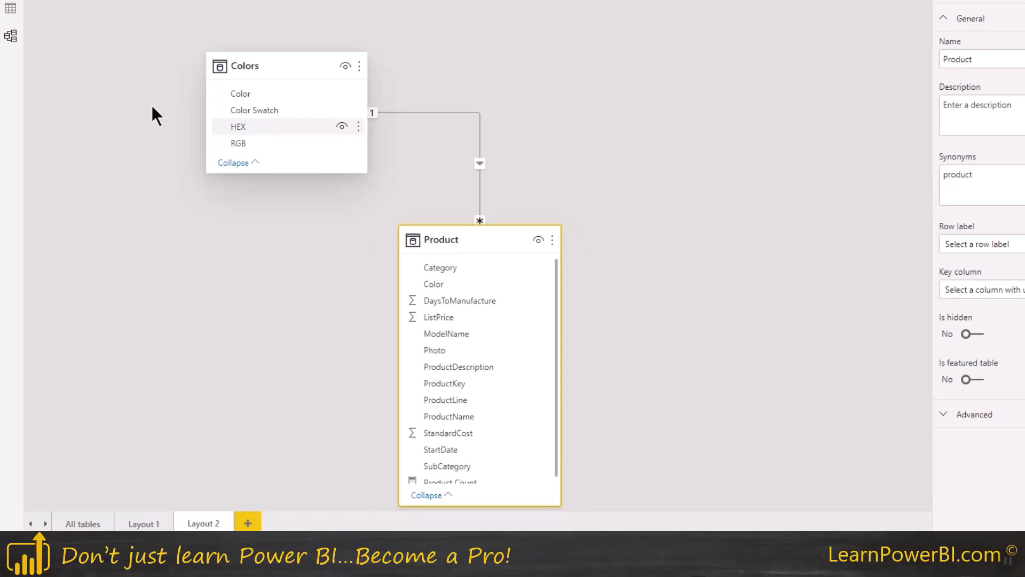
left_click(257, 68)
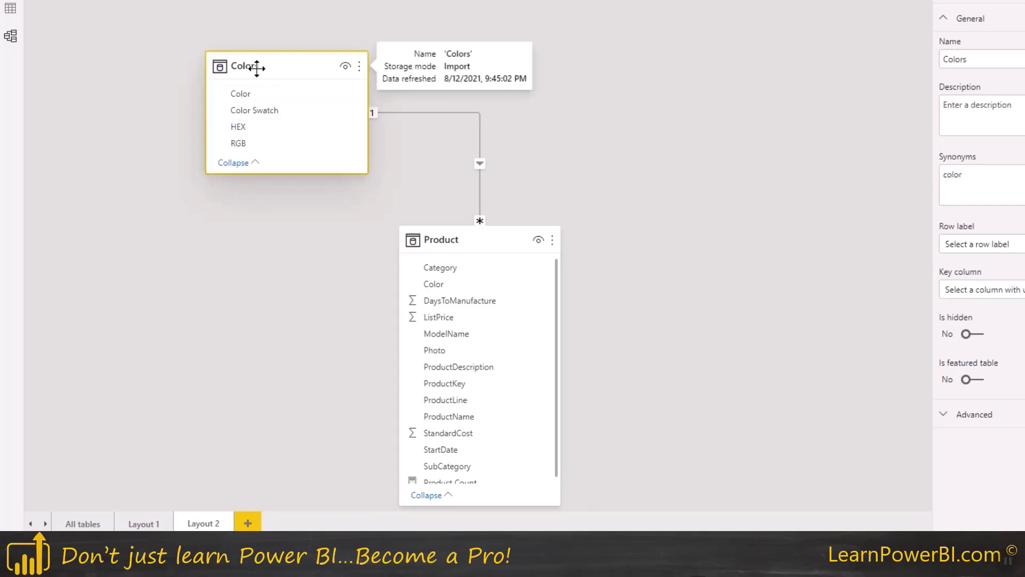
Step: List the distinct values in Product's Color column, then display the 7-row Colors table
left_click(10, 8)
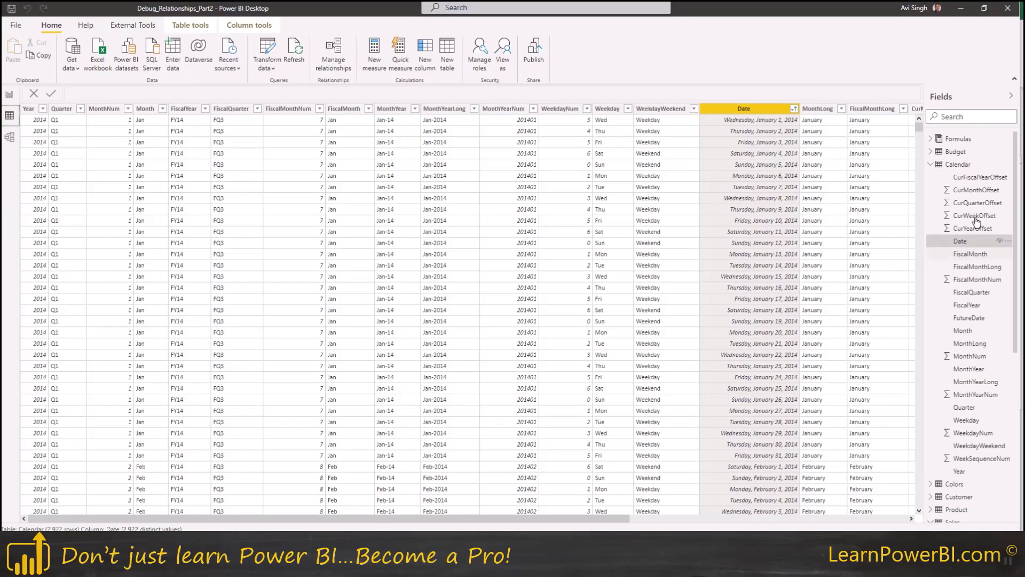
left_click(930, 165)
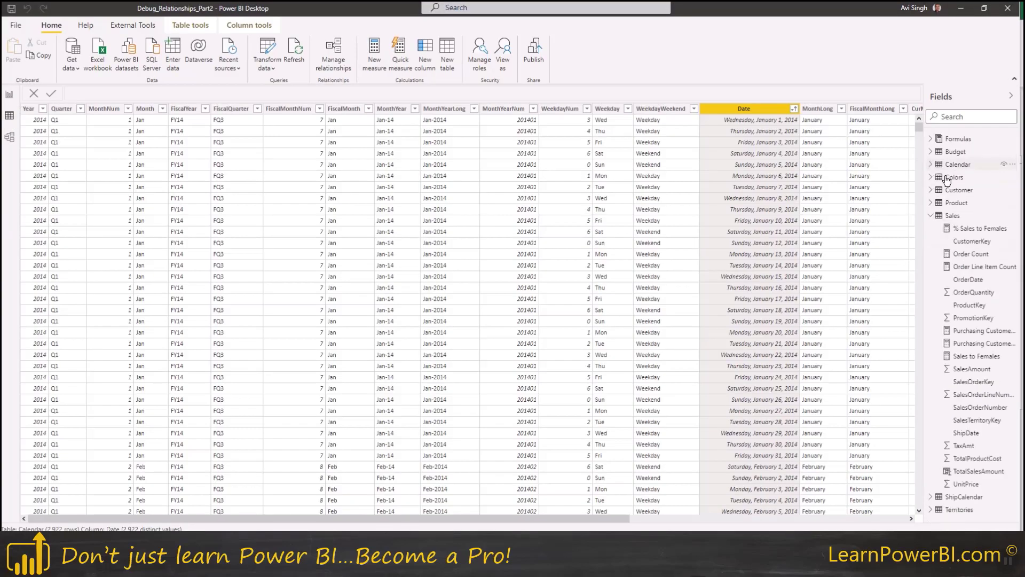
left_click(967, 203)
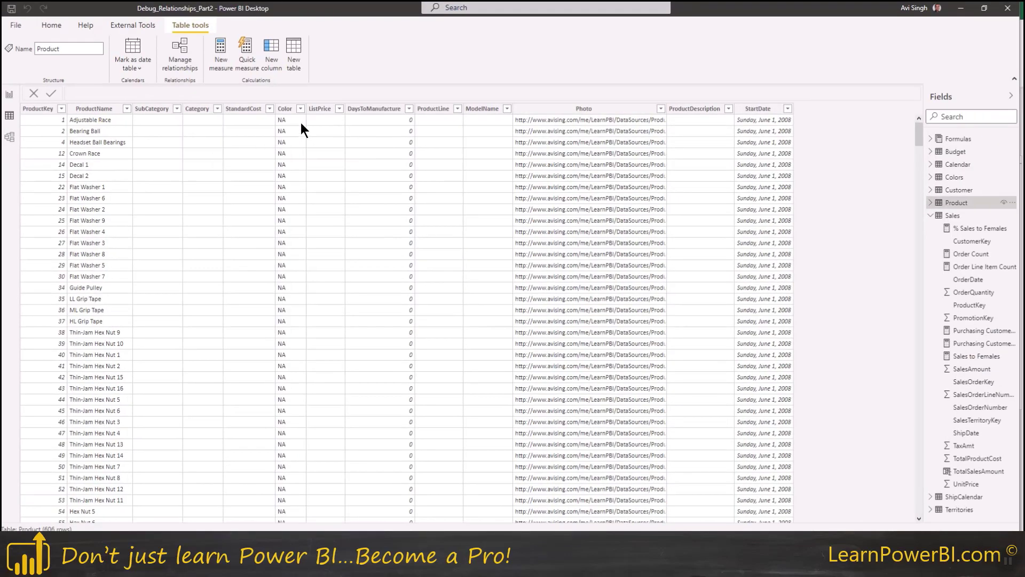
left_click(301, 109)
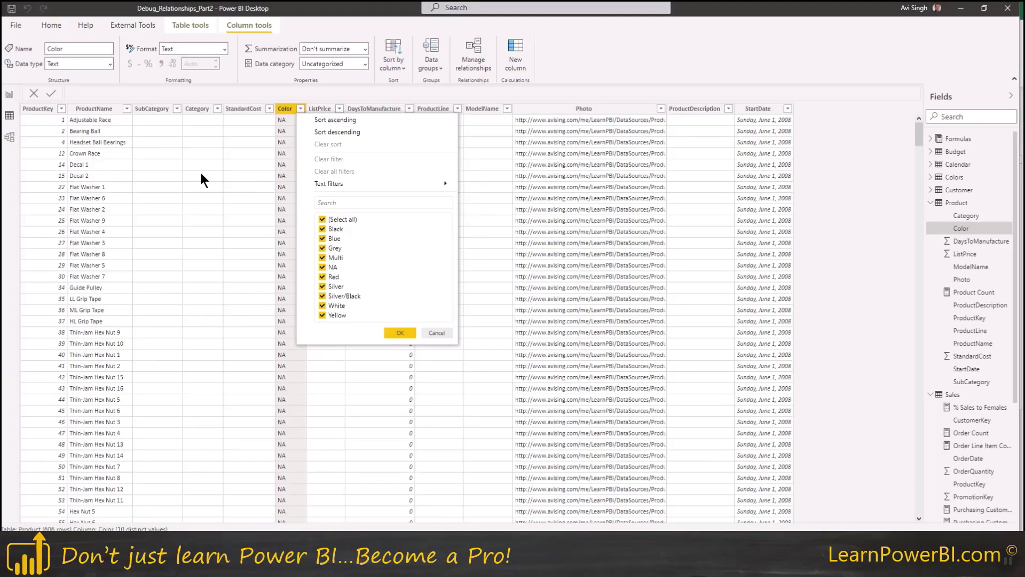
left_click(201, 175)
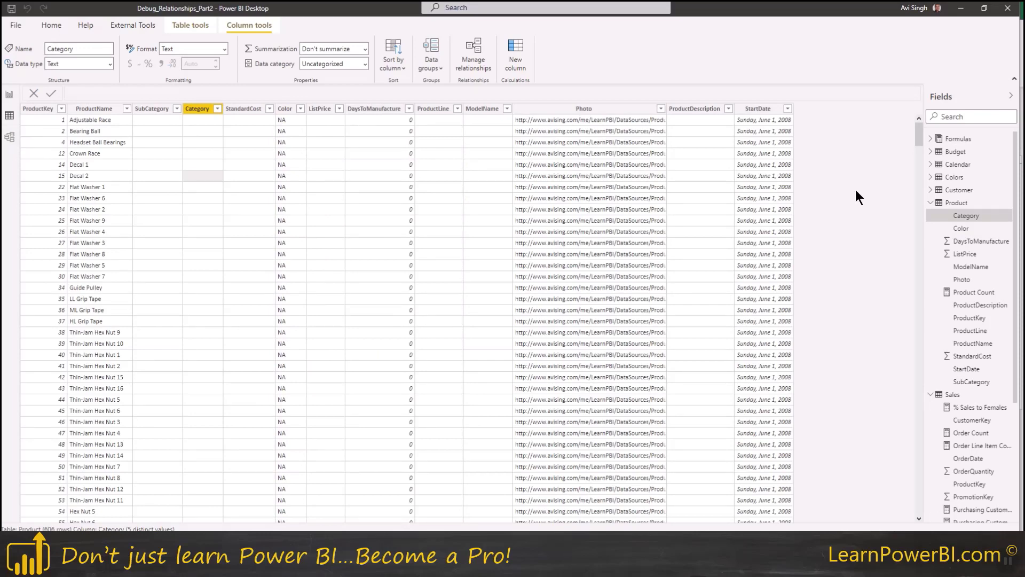
left_click(952, 178)
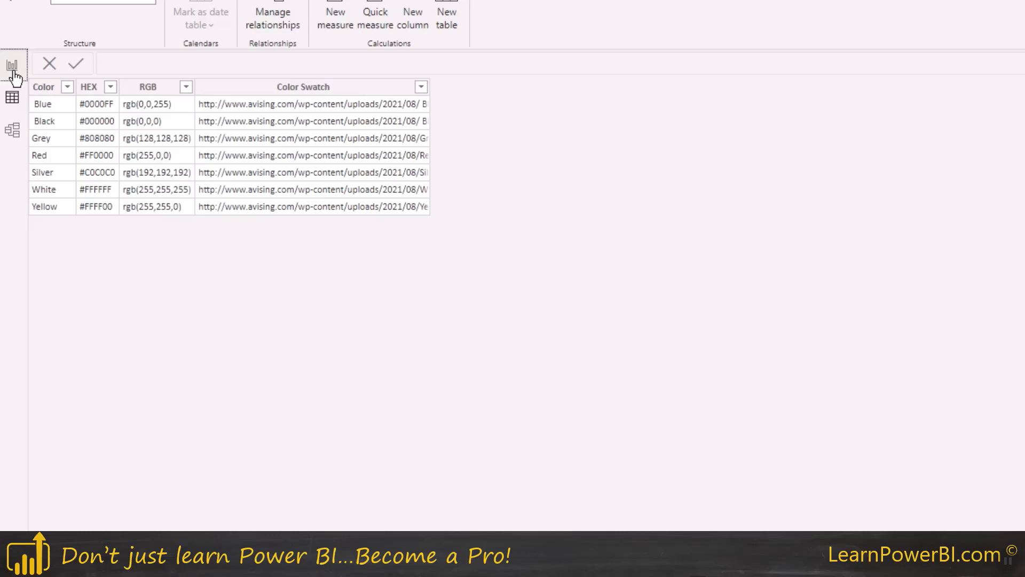
Step: Switch between the Scenario 1: Values Missing report and the Colors data, ending on the report
left_click(13, 73)
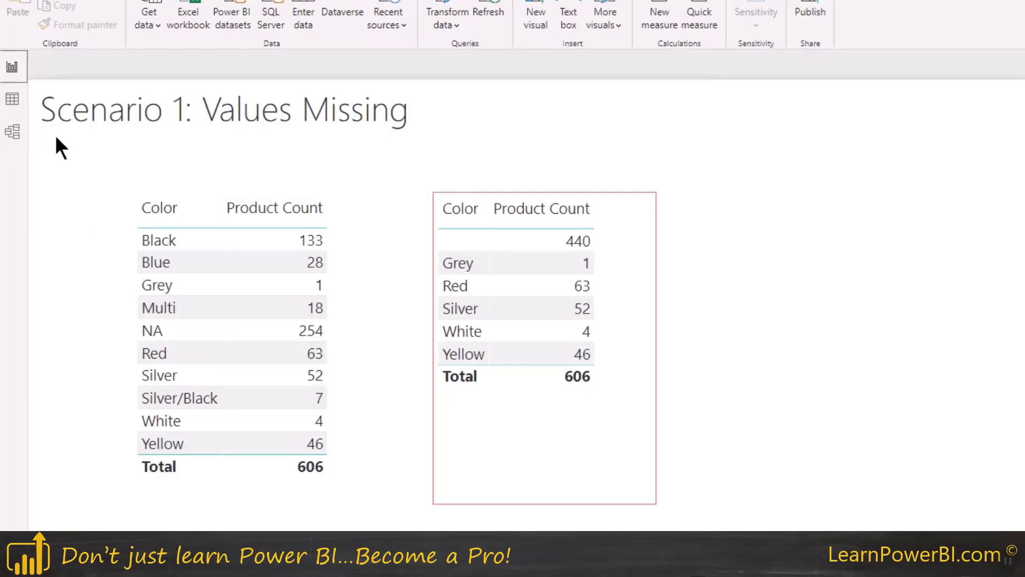
left_click(12, 99)
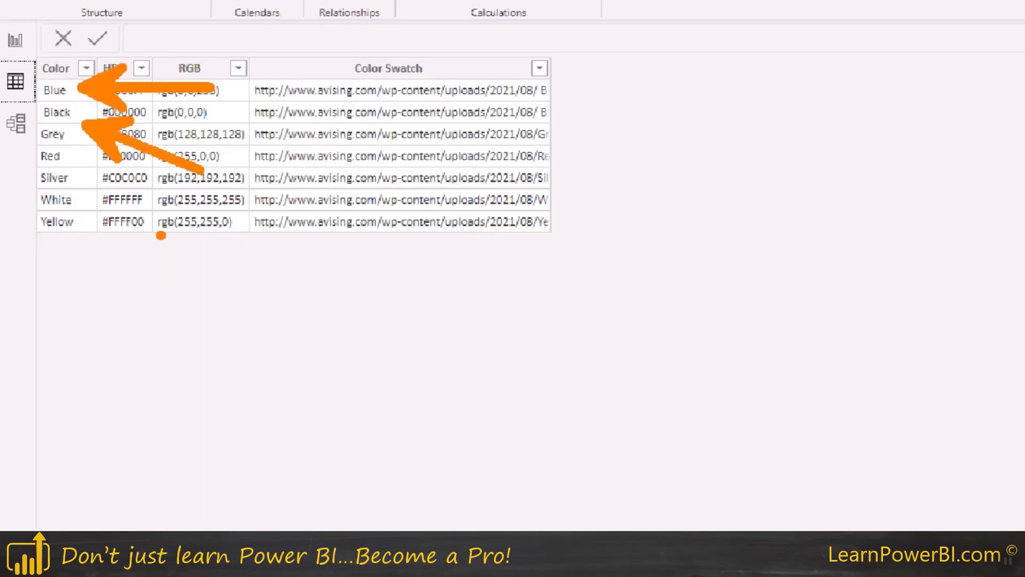
left_click(21, 66)
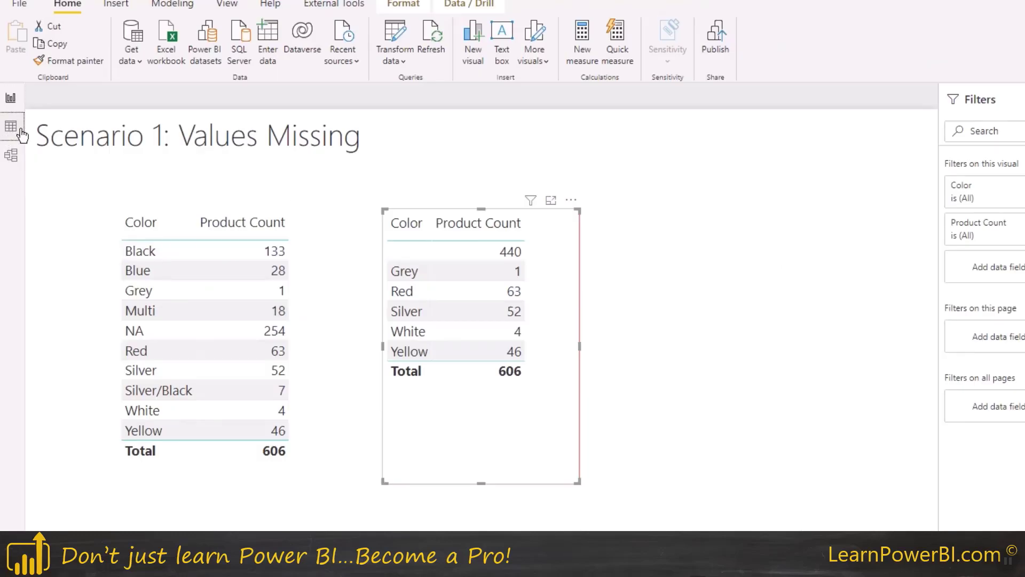
Step: Check the Colors data, select Scenario 1's second table visual, and launch Transform data
left_click(11, 127)
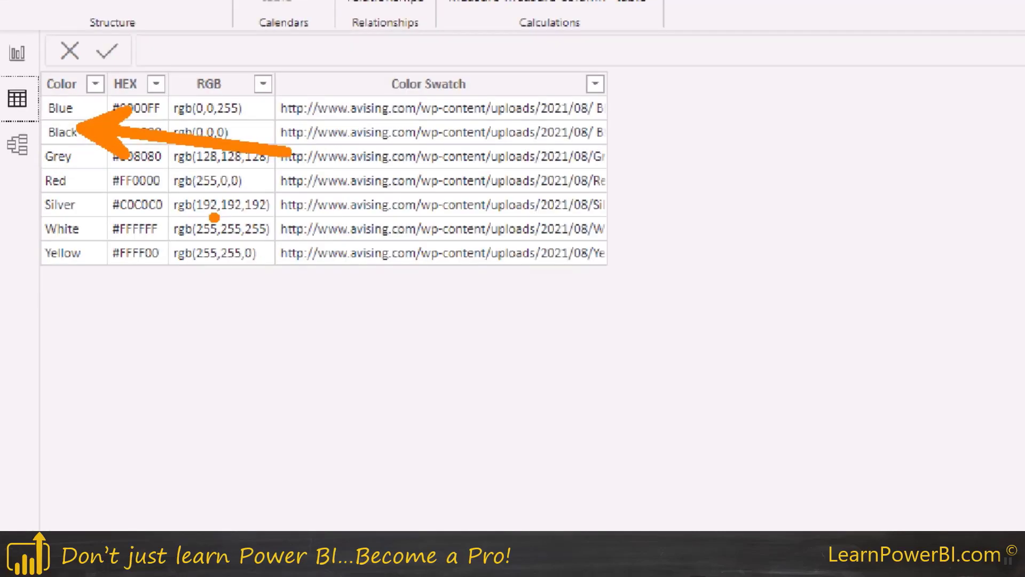
left_click(17, 53)
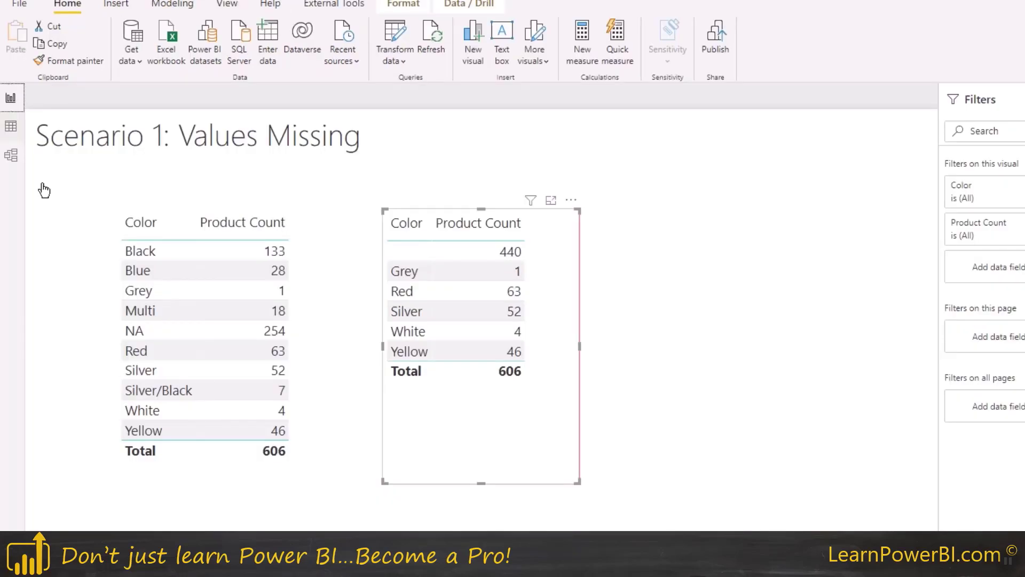
left_click(663, 402)
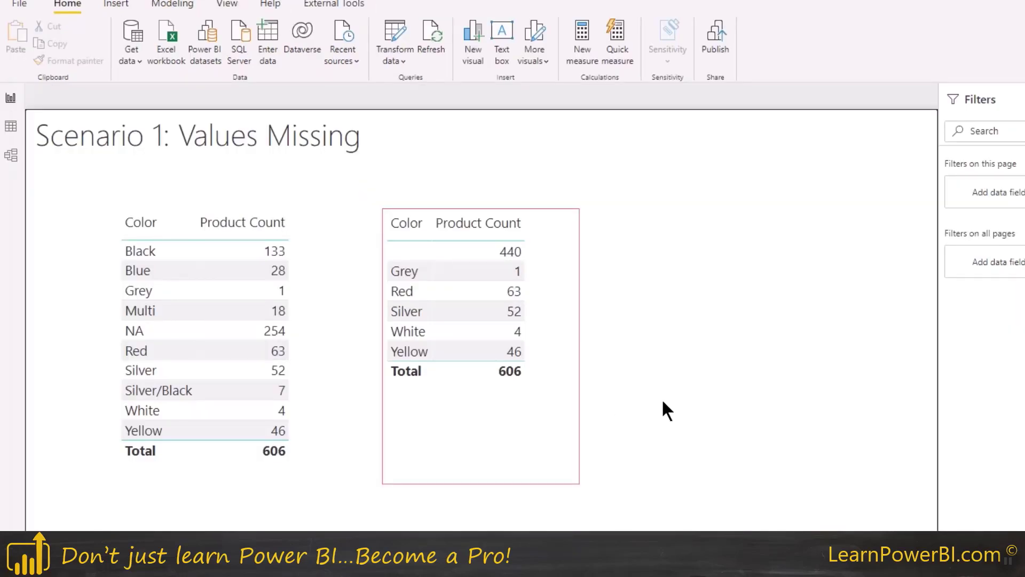
left_click(555, 435)
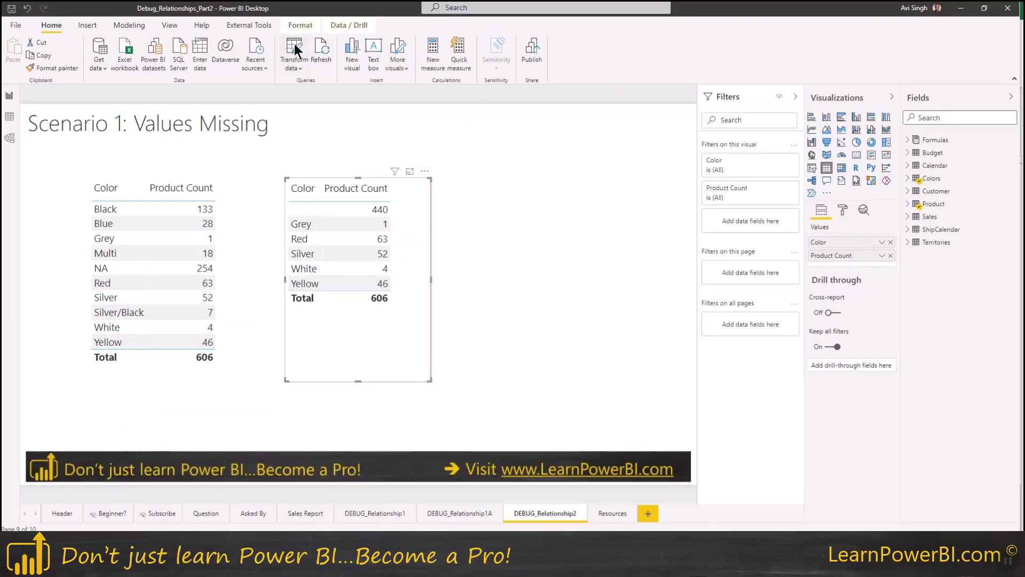
left_click(396, 43)
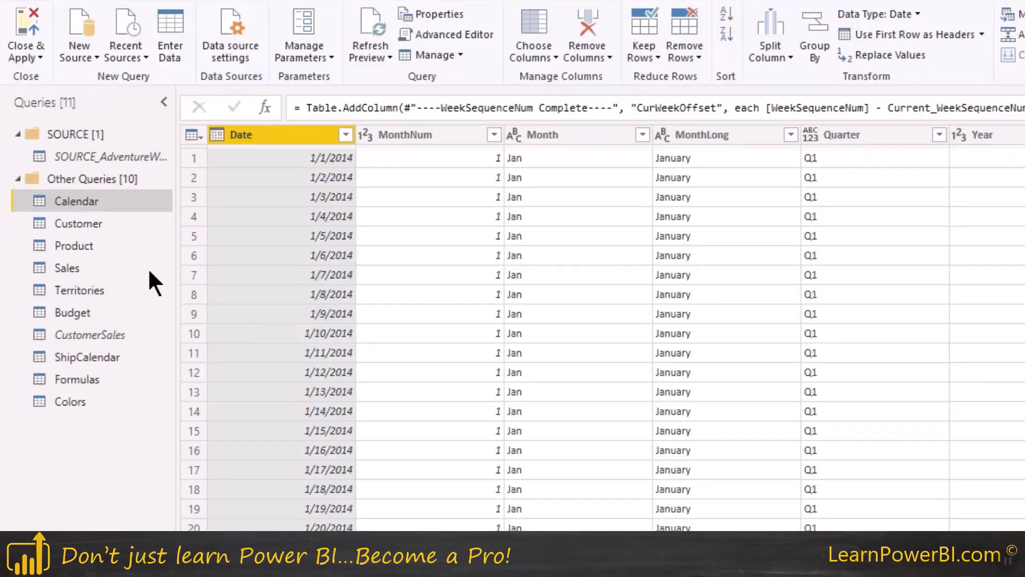
Step: Preview the Colors query, reveal the leading space before Blue, and select the Color column
left_click(75, 401)
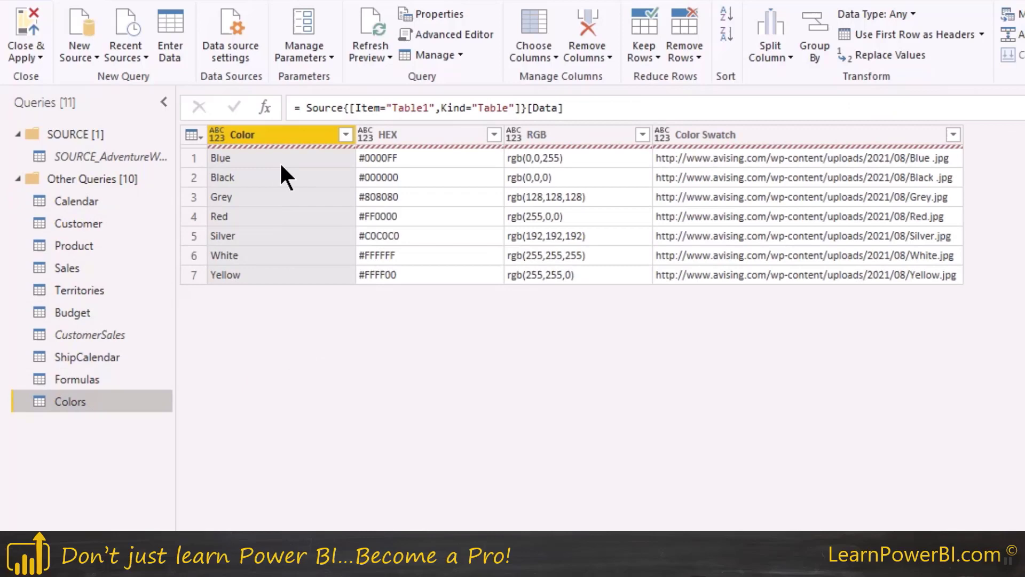
left_click(356, 18)
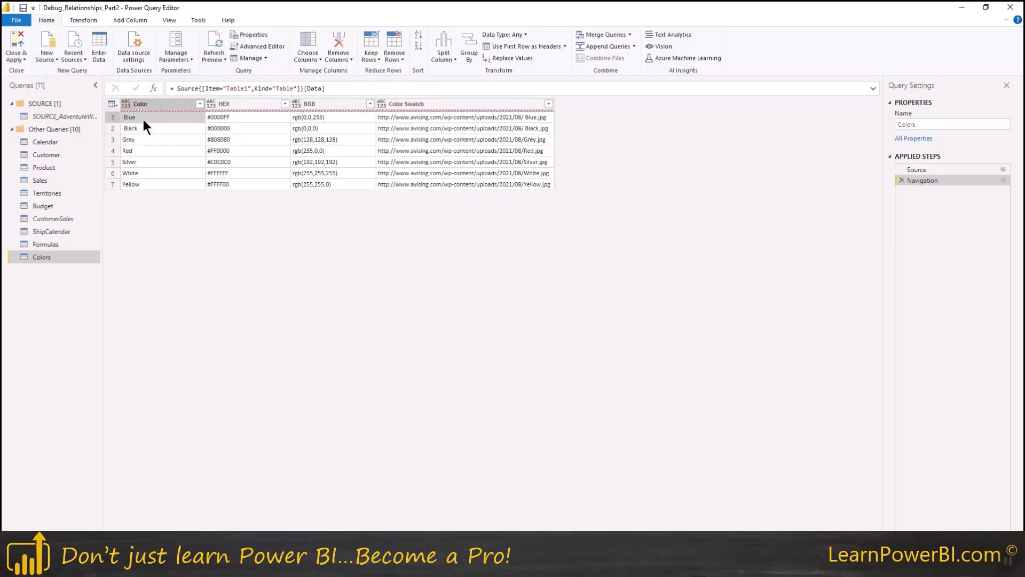
left_click(143, 119)
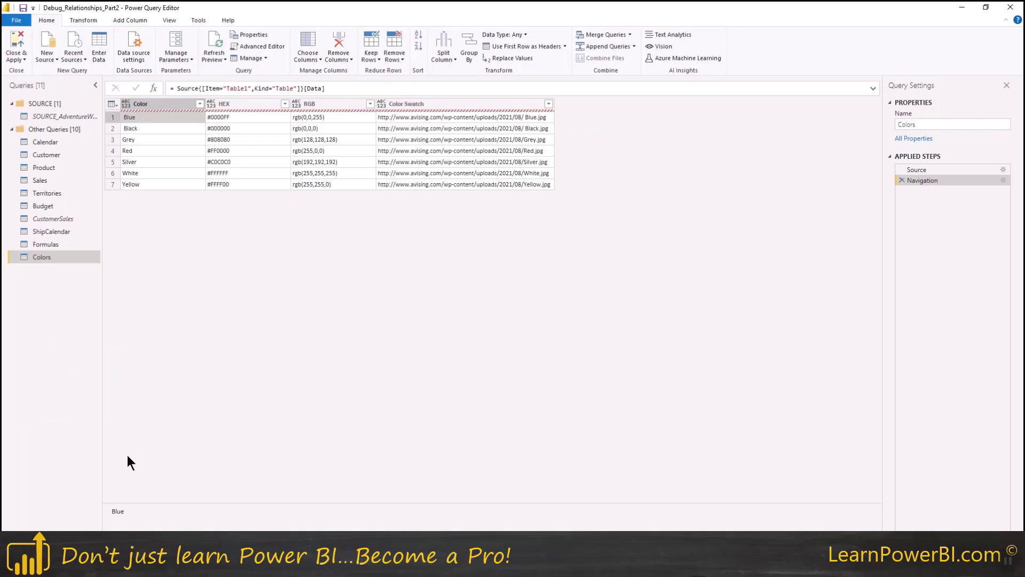
double_click(117, 512)
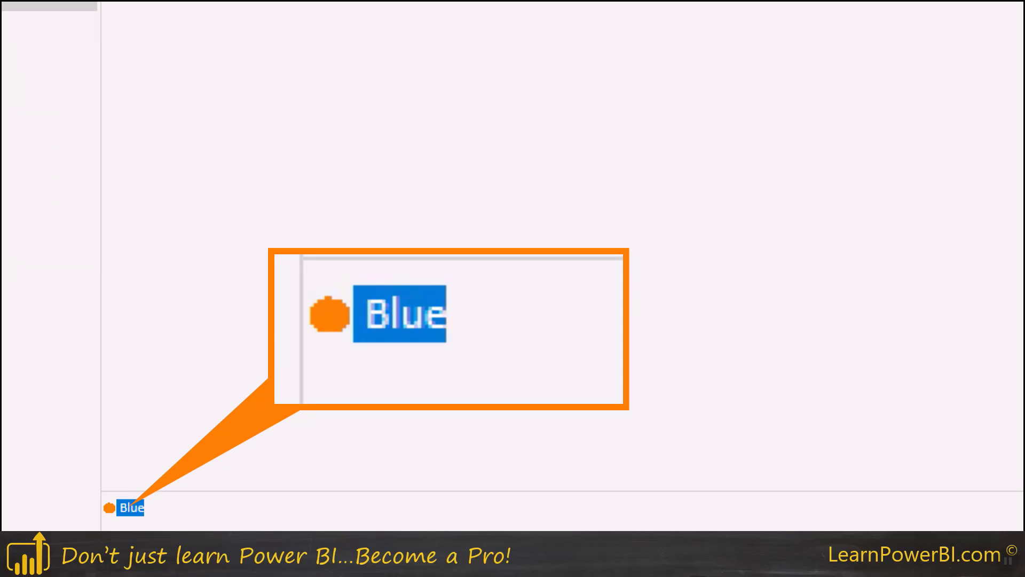
left_click(119, 513)
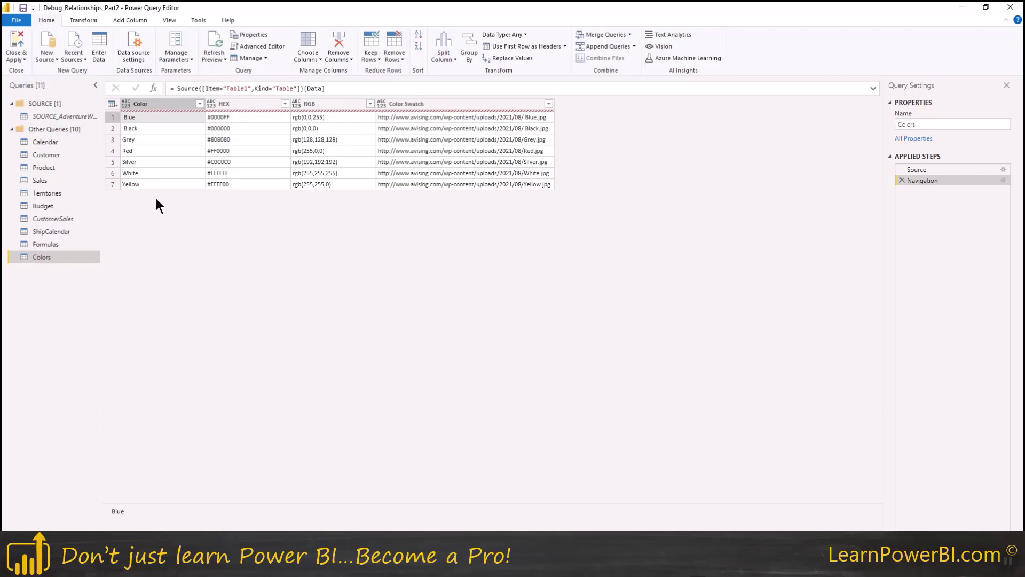
left_click(164, 103)
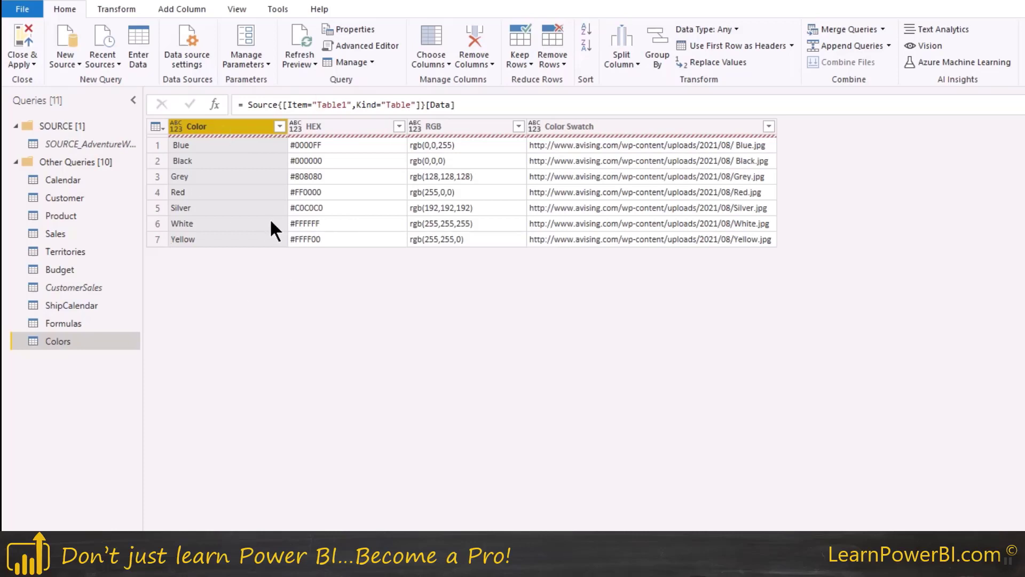
left_click(129, 11)
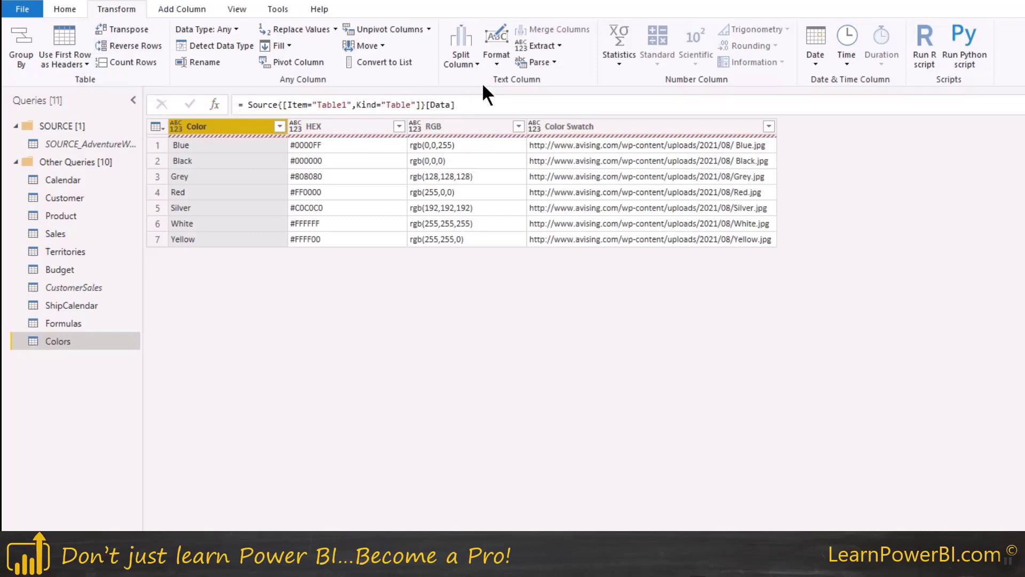
Step: Apply Format > Trim and Format > Clean to the Color column
left_click(497, 64)
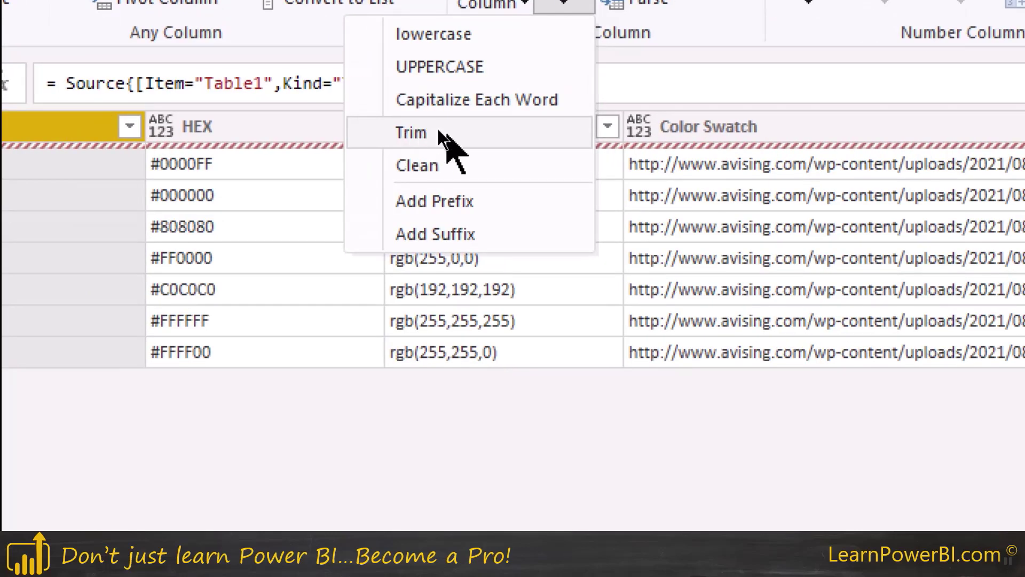
left_click(439, 130)
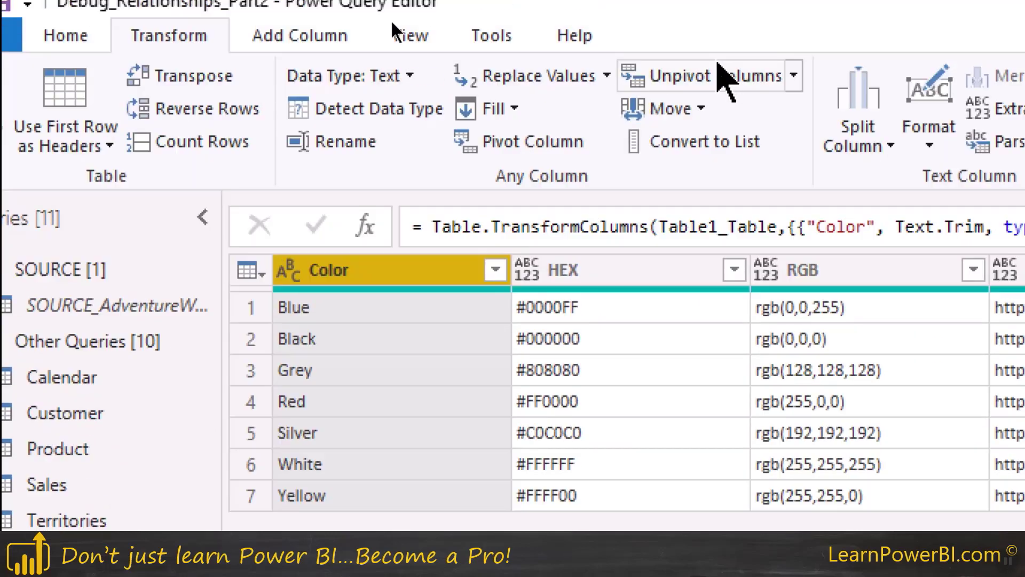
left_click(932, 131)
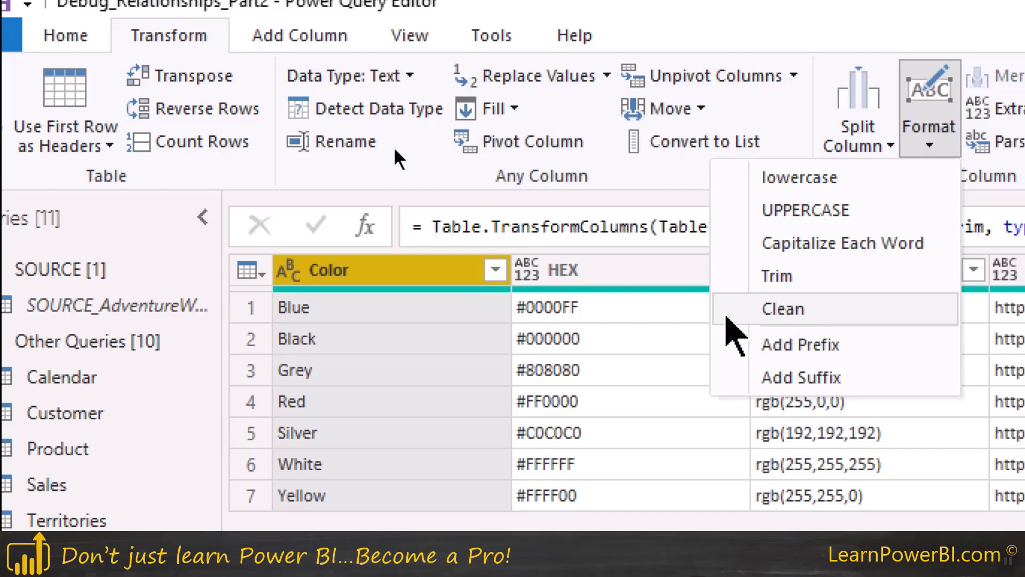
left_click(805, 313)
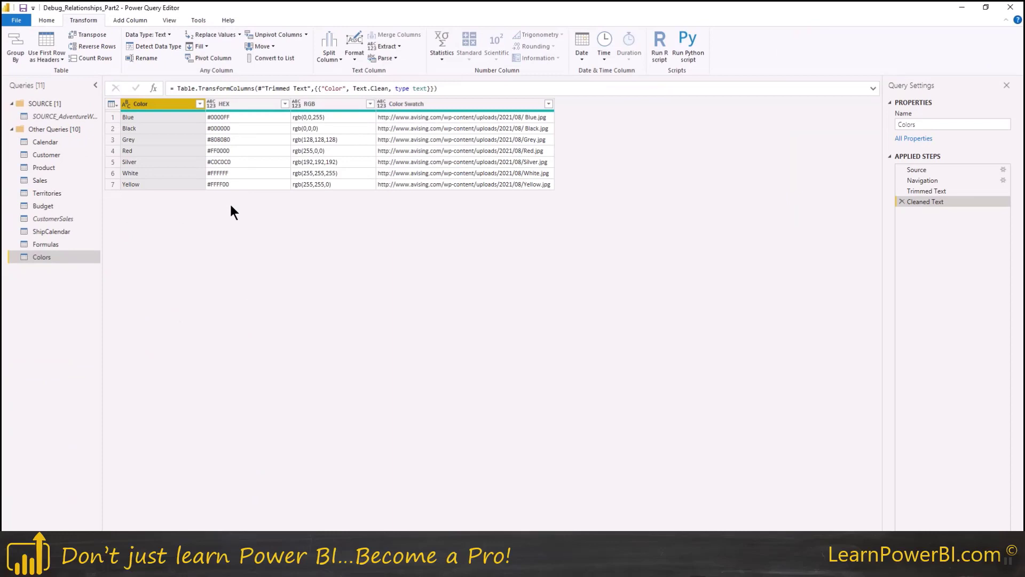
Step: Compare the Trimmed Text and Cleaned Text applied steps, ending on Cleaned Text
left_click(926, 190)
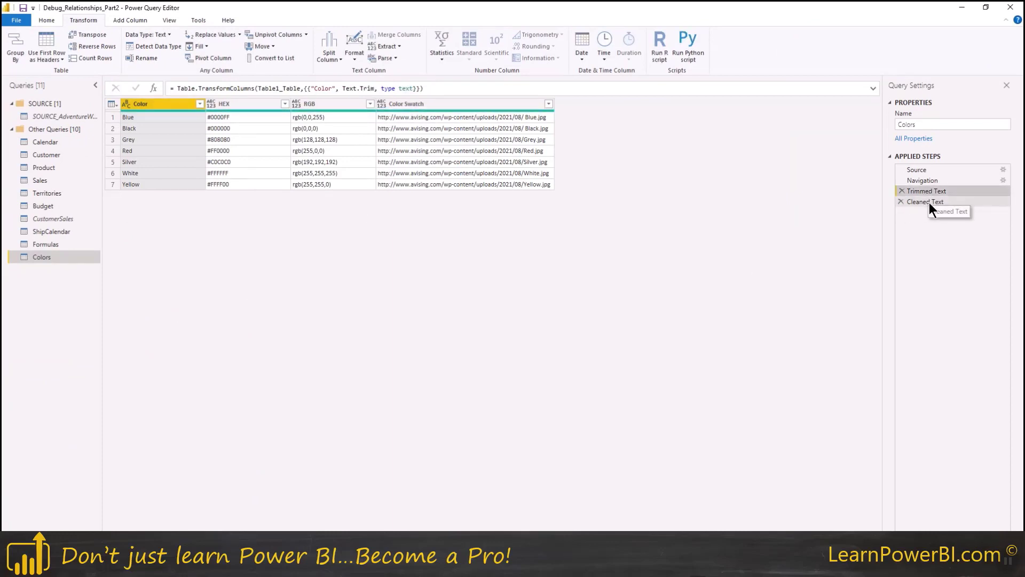
left_click(929, 203)
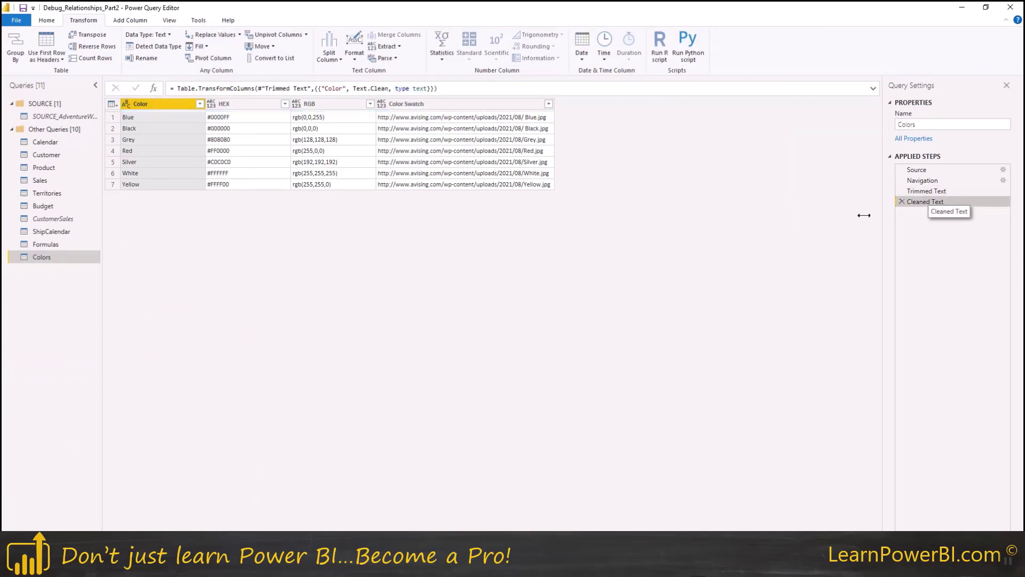
left_click(949, 191)
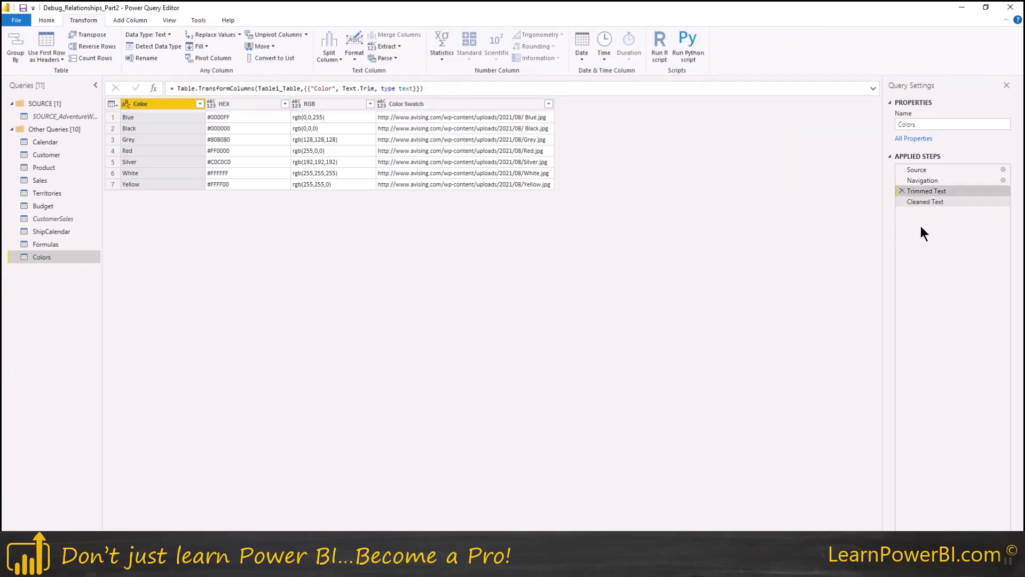
left_click(942, 203)
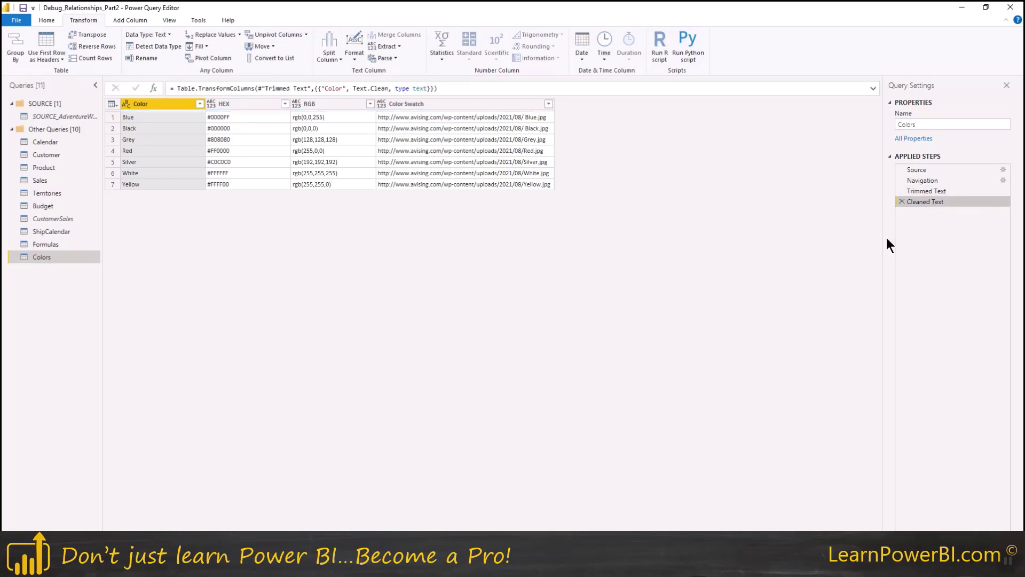
left_click(47, 21)
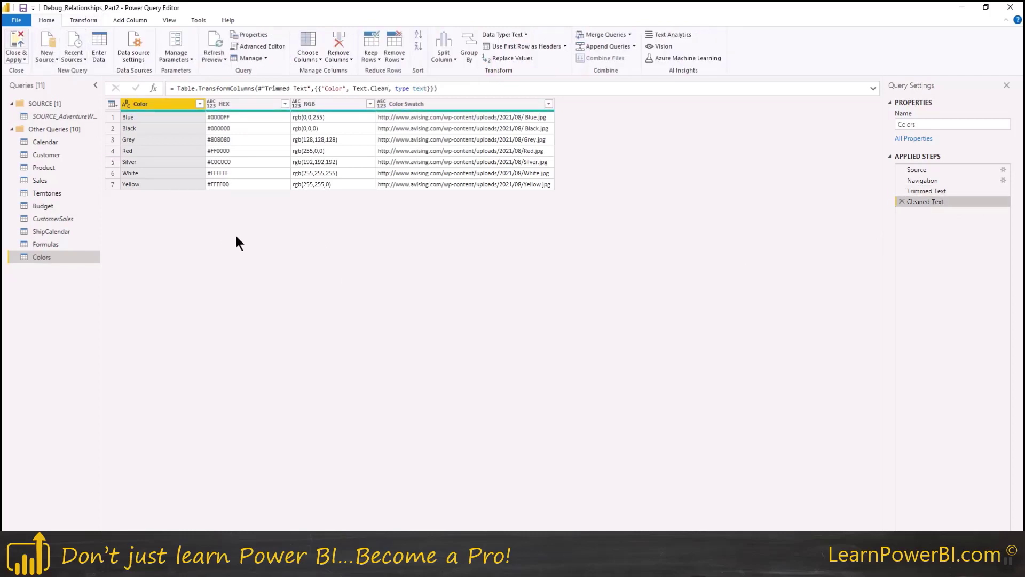
Step: Apply the query changes and review the two Product Count tables on the report
key("alt+F4")
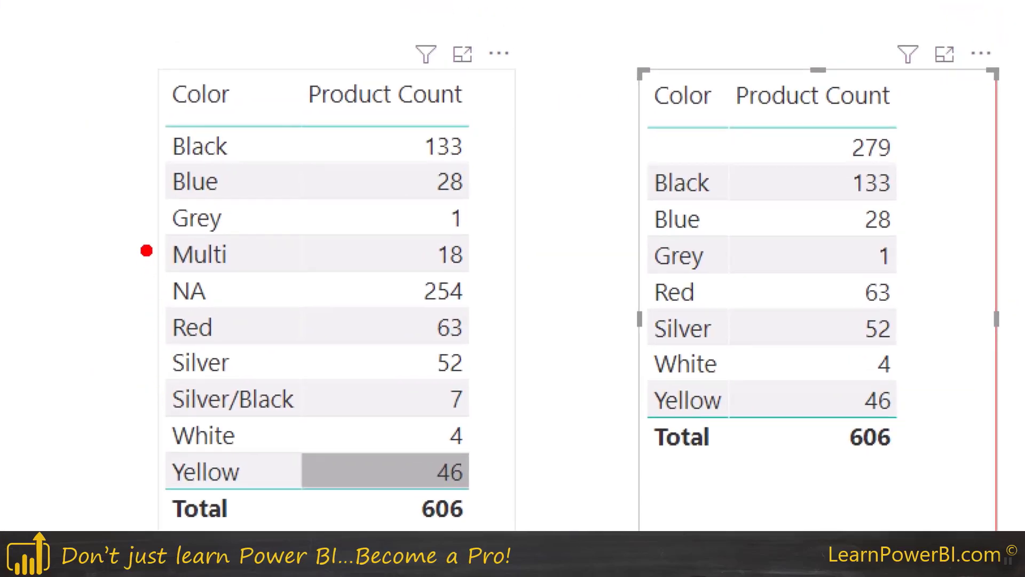
left_click(149, 290)
left_click(149, 399)
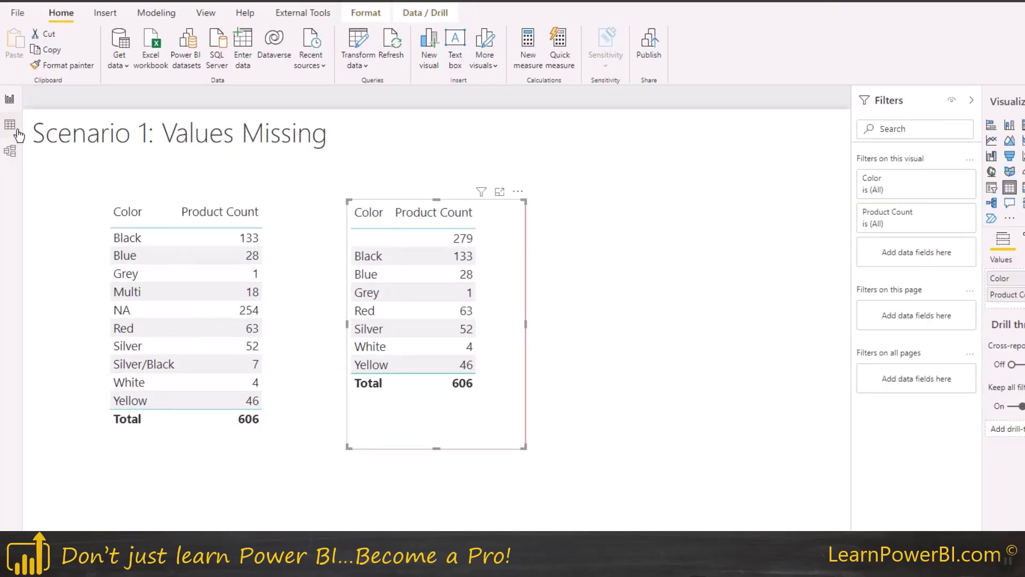
Step: Move between the report page and Colors table data, ending on the Colors data view
left_click(14, 132)
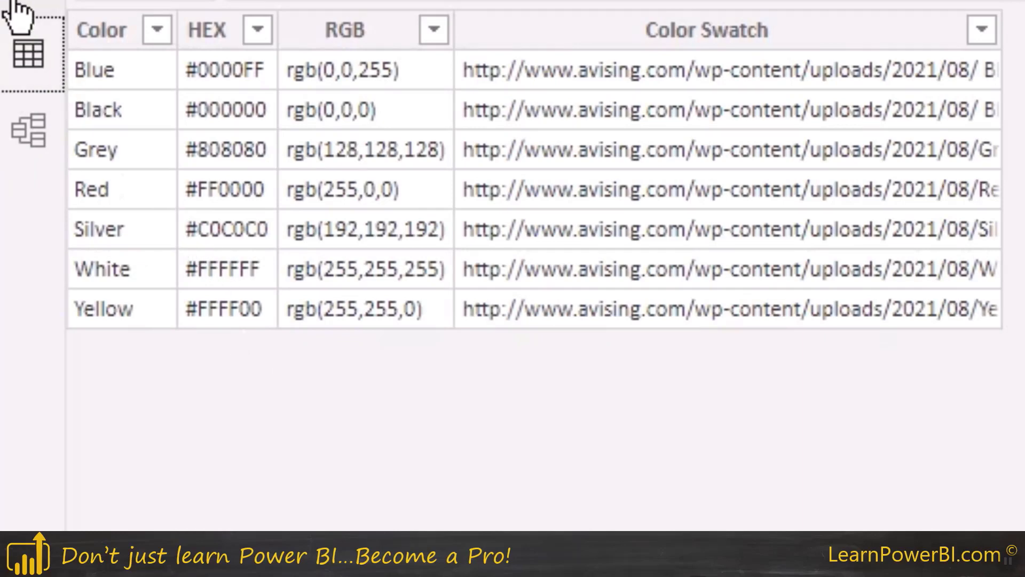
left_click(10, 99)
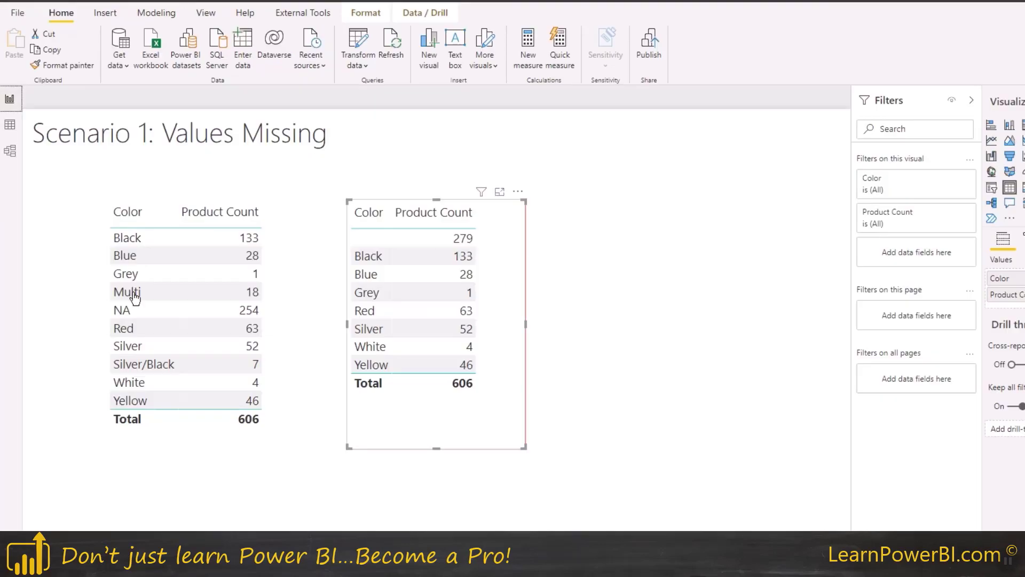
left_click(305, 332)
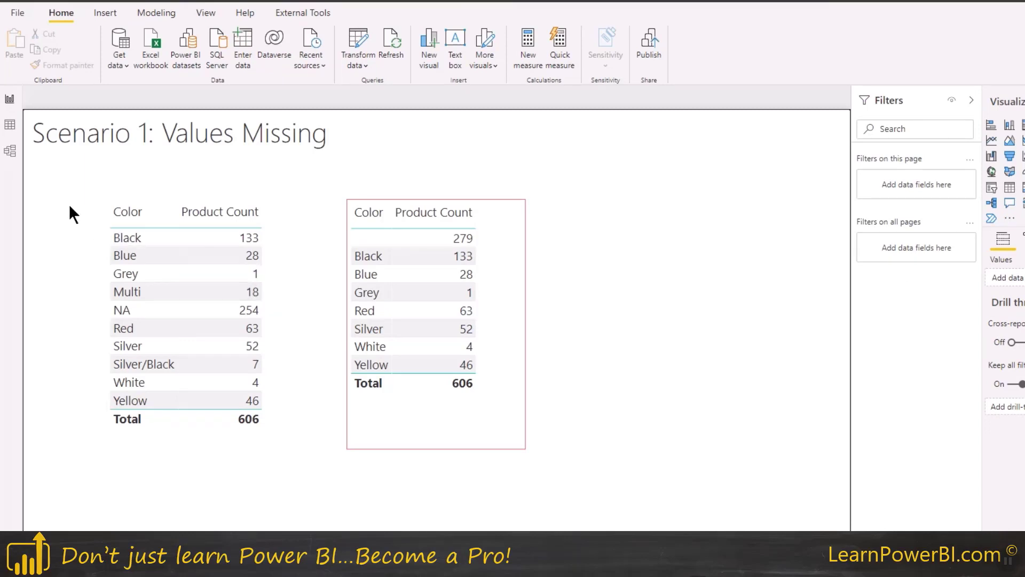
left_click(10, 125)
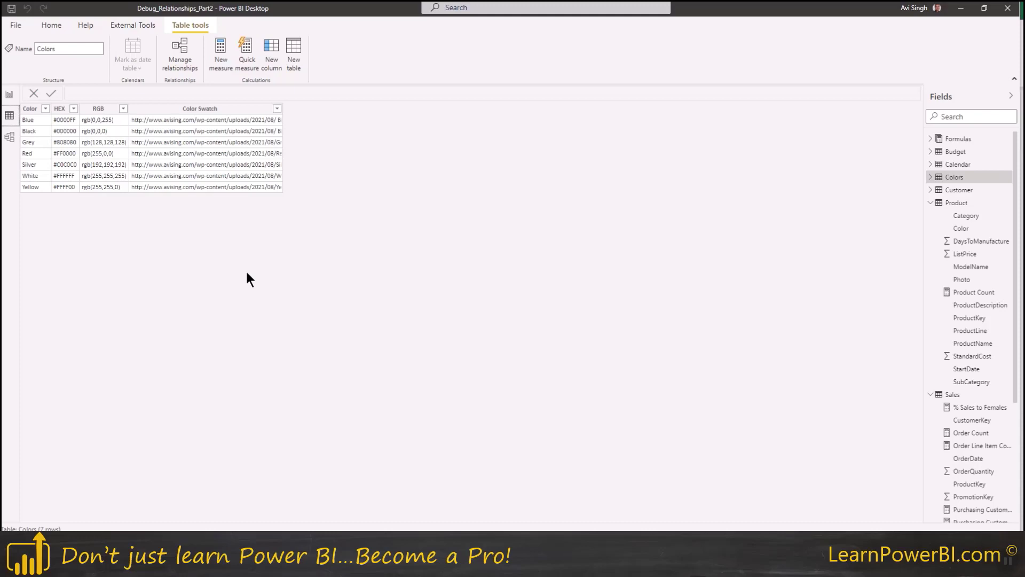
Step: Switch from the Colors data back to the Scenario 1 report page, rechecking both views
left_click(9, 95)
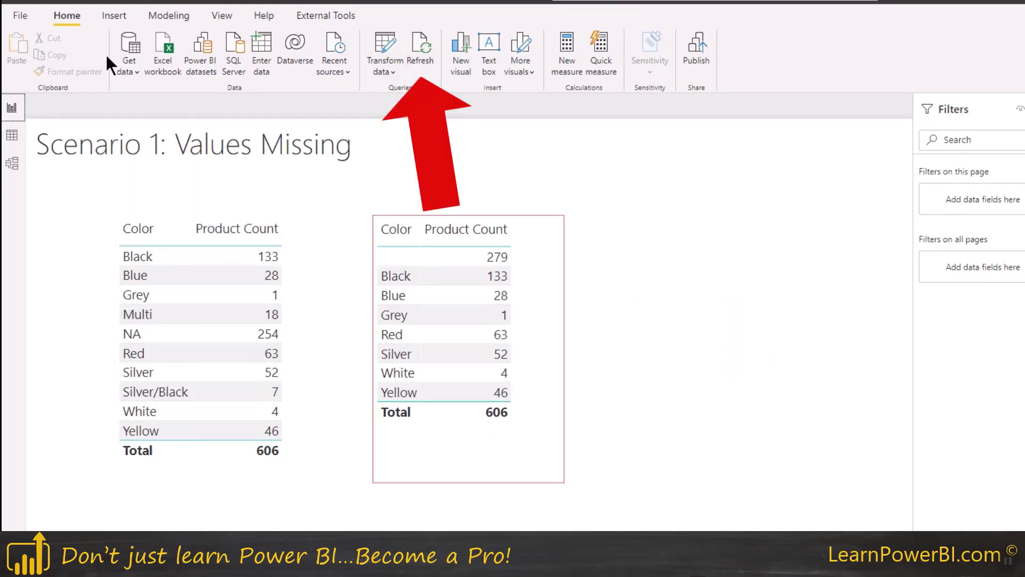
left_click(12, 134)
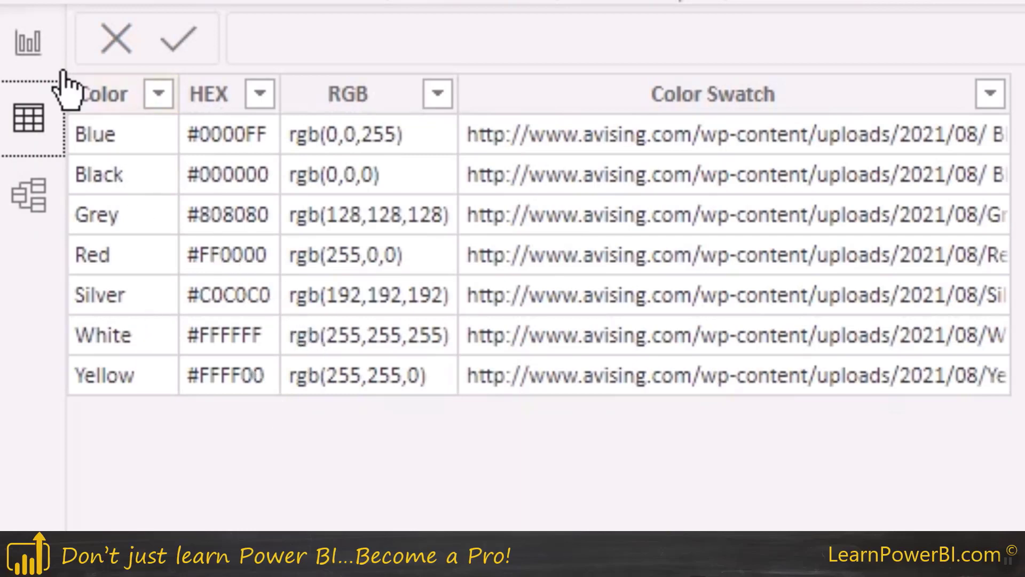
left_click(28, 42)
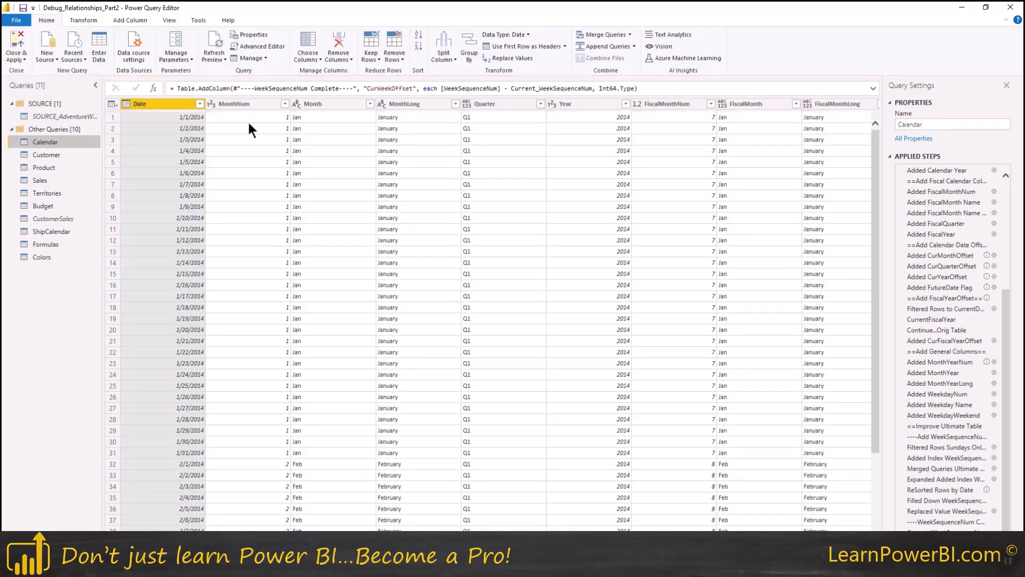
Step: Open the Query Dependencies diagram, maximize it, and zoom it to fit the window
left_click(173, 19)
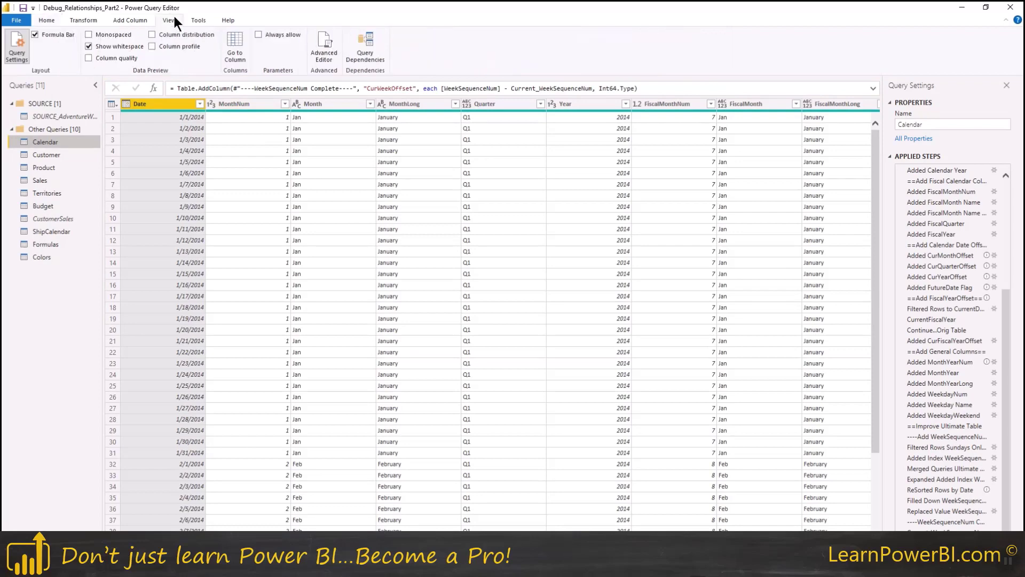
left_click(365, 63)
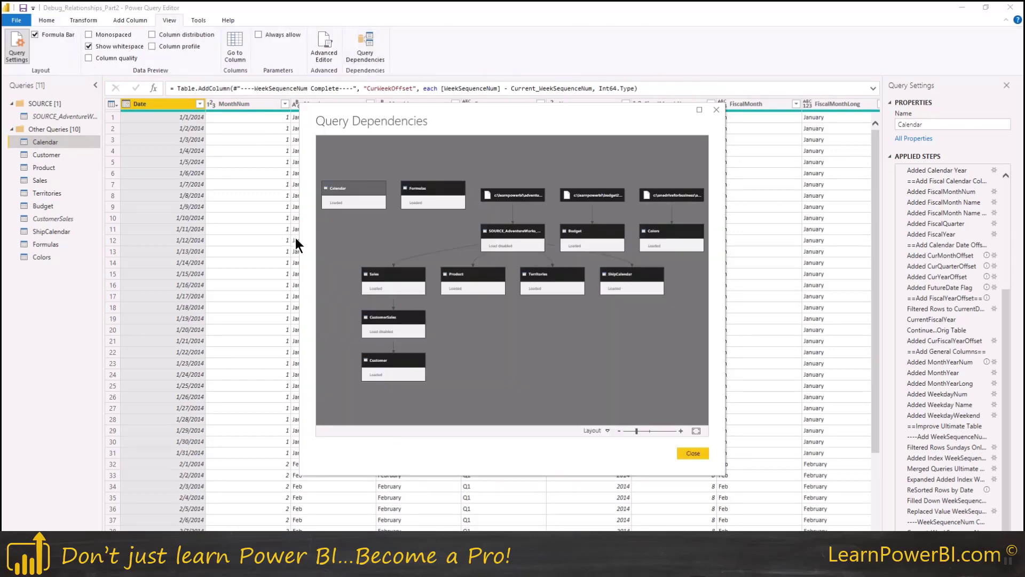
left_click(700, 110)
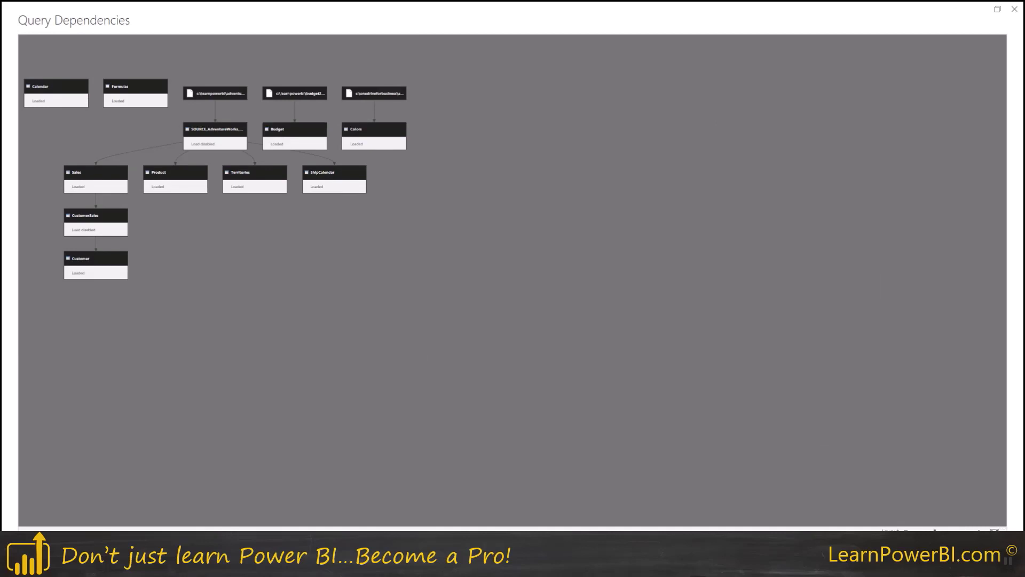
left_click(995, 530)
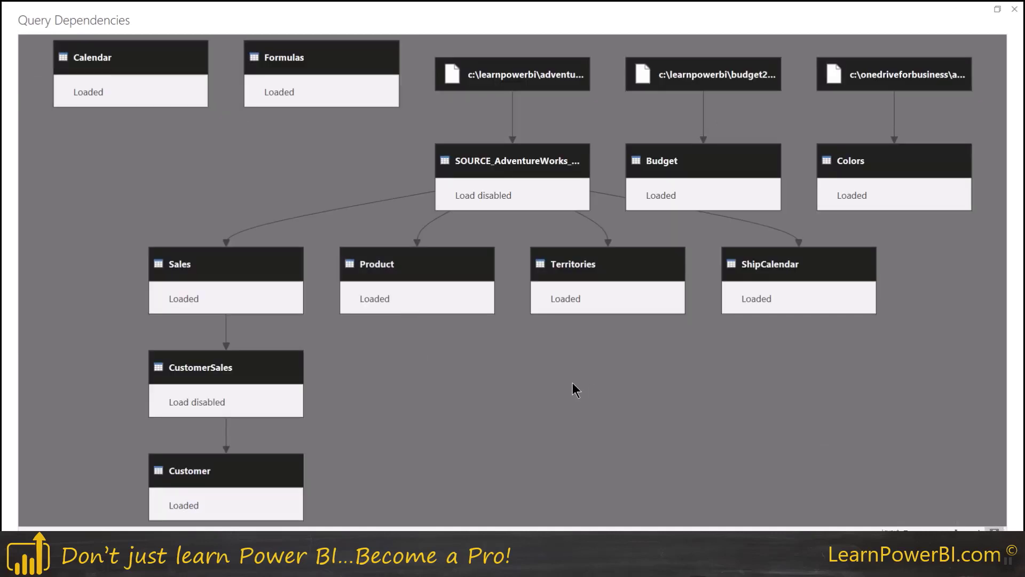